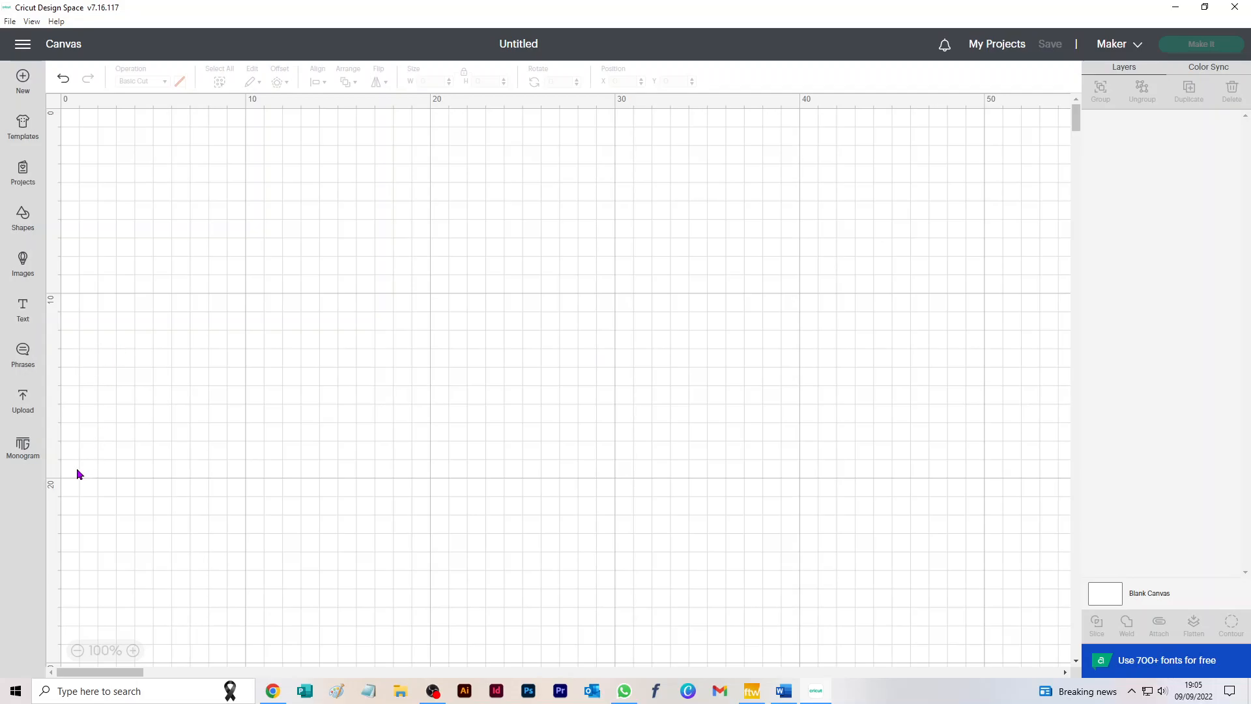
Step: Add the most recently uploaded flared handbag design to the canvas and fit its pieces in view
{"action": "left_click", "coordinate": [26, 399]}
{"action": "left_click", "coordinate": [124, 421]}
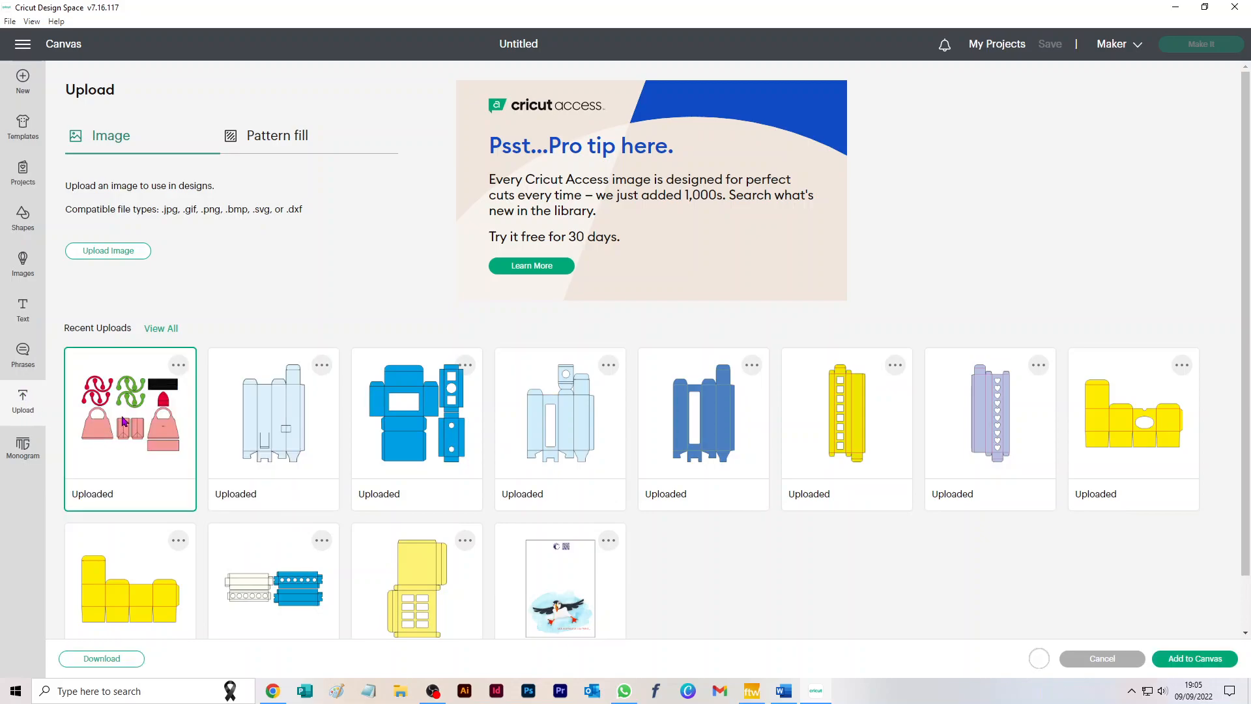
{"action": "left_click", "coordinate": [1168, 663]}
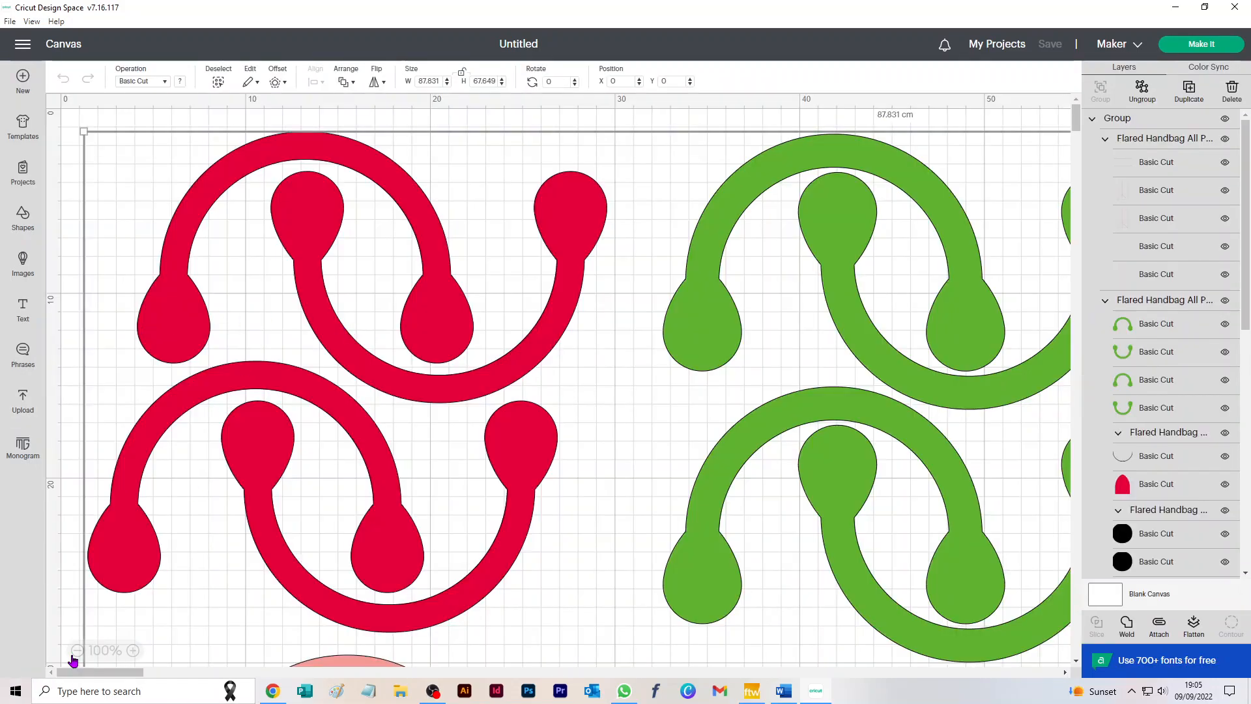
{"action": "left_click", "coordinate": [77, 650]}
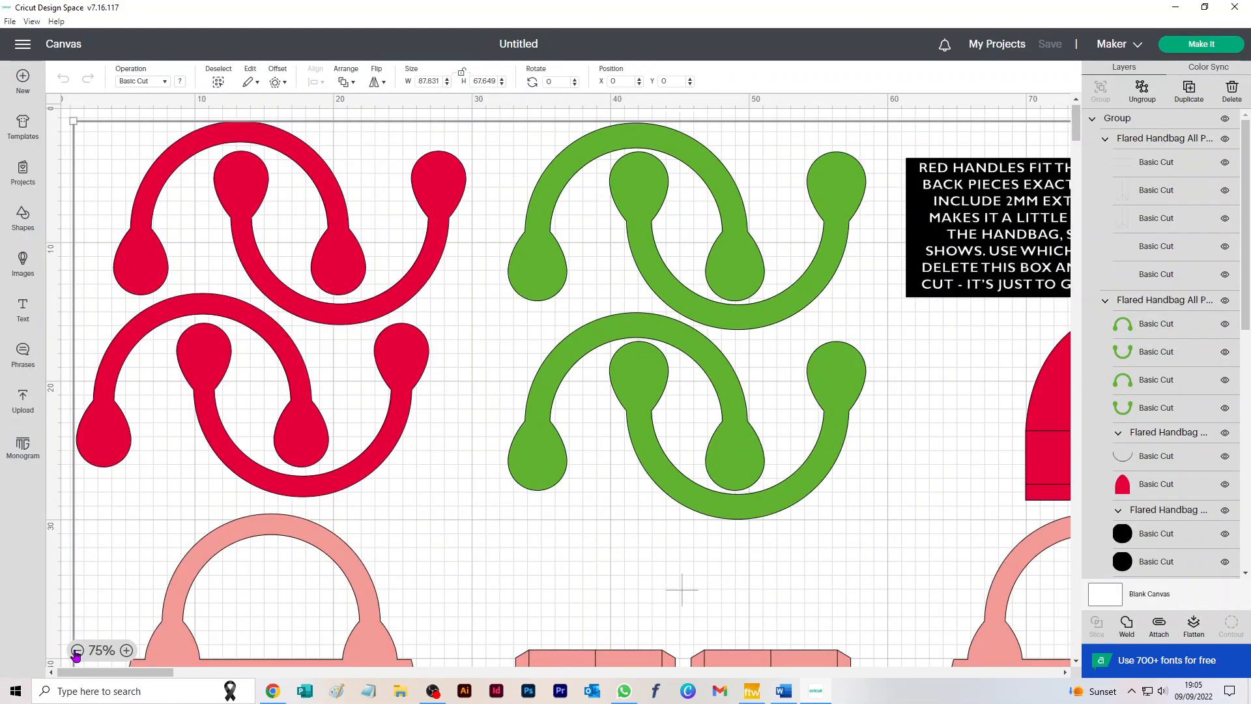
{"action": "left_click", "coordinate": [77, 650]}
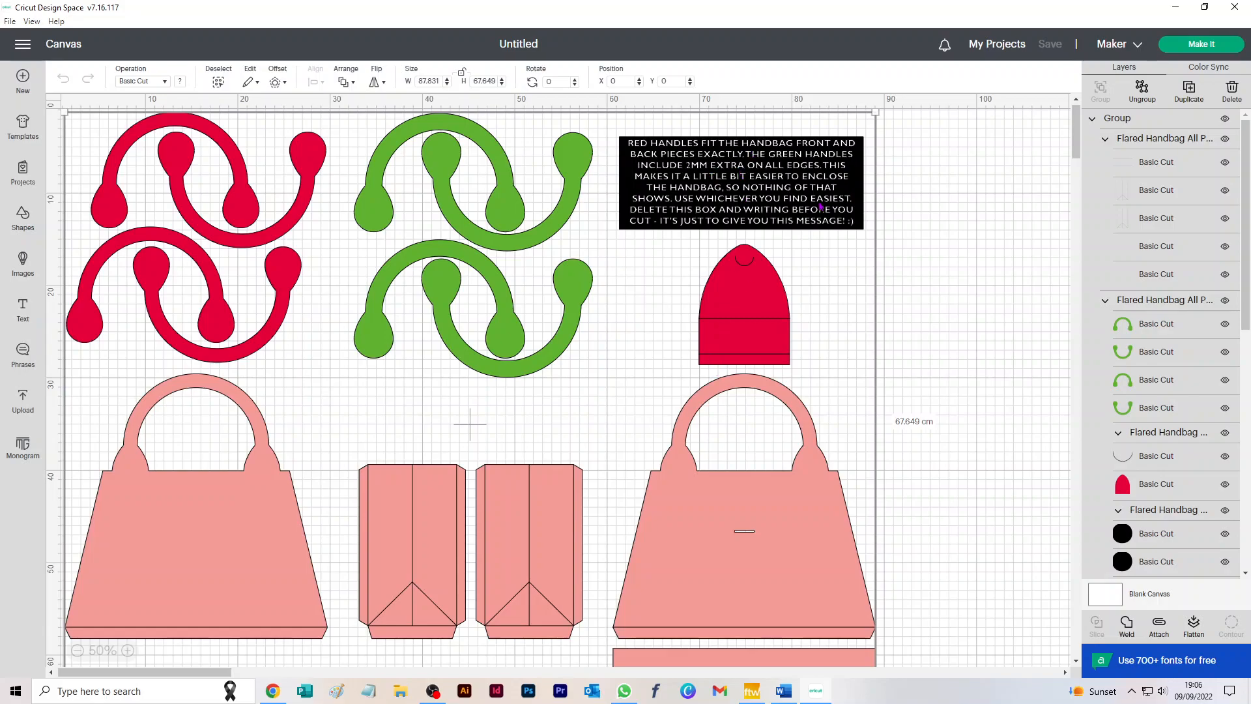
Step: Change the design's first sub-group, the fold lines, from Basic Cut to Score
{"action": "left_click", "coordinate": [956, 164]}
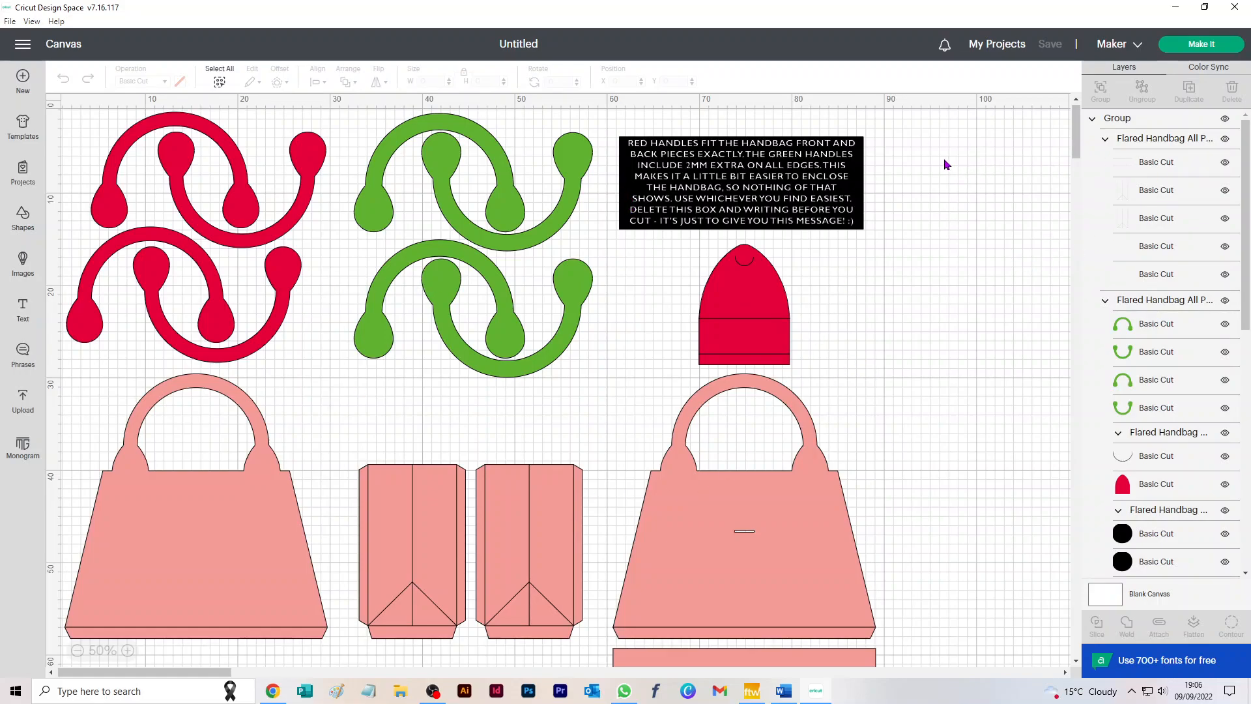
{"action": "left_click", "coordinate": [1161, 137]}
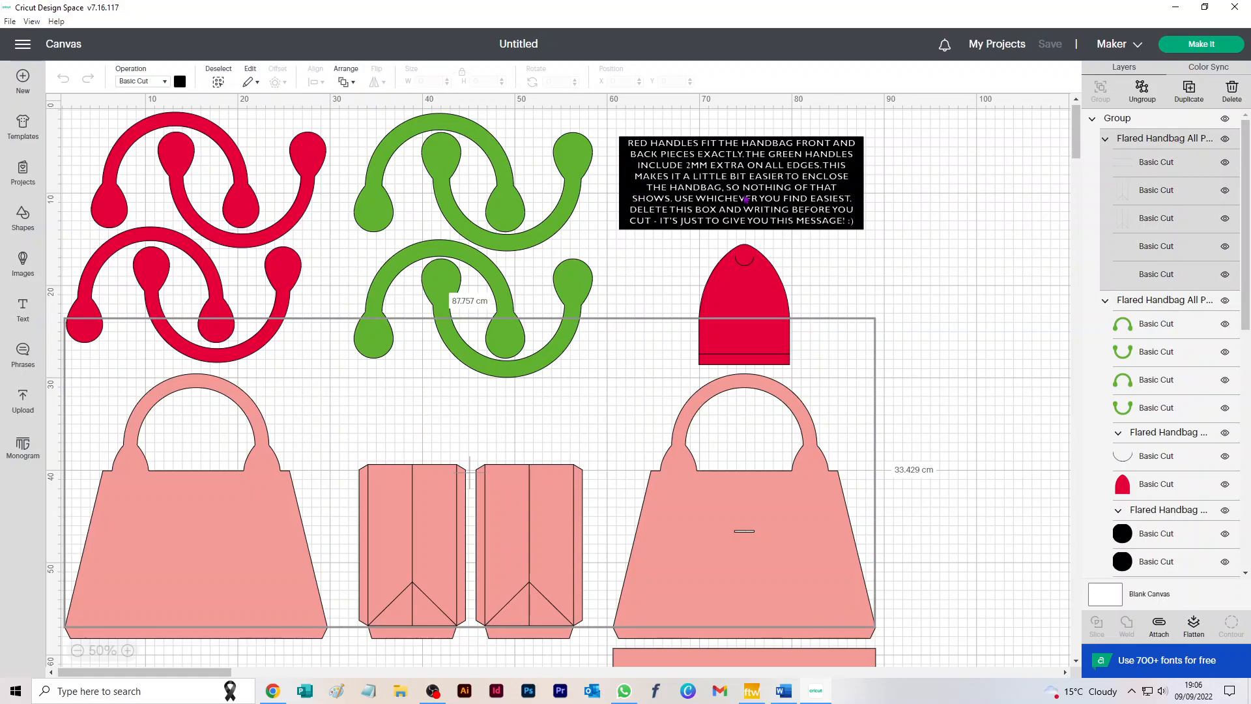
{"action": "left_click", "coordinate": [127, 83]}
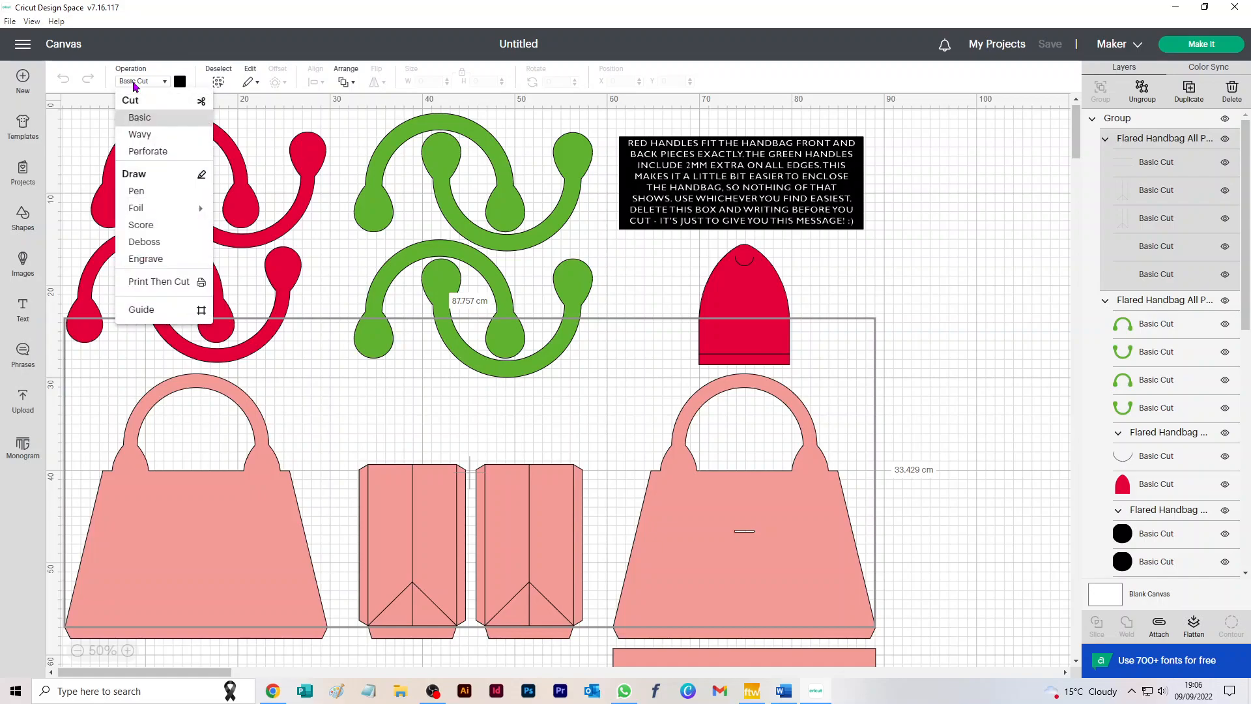
{"action": "left_click", "coordinate": [140, 226]}
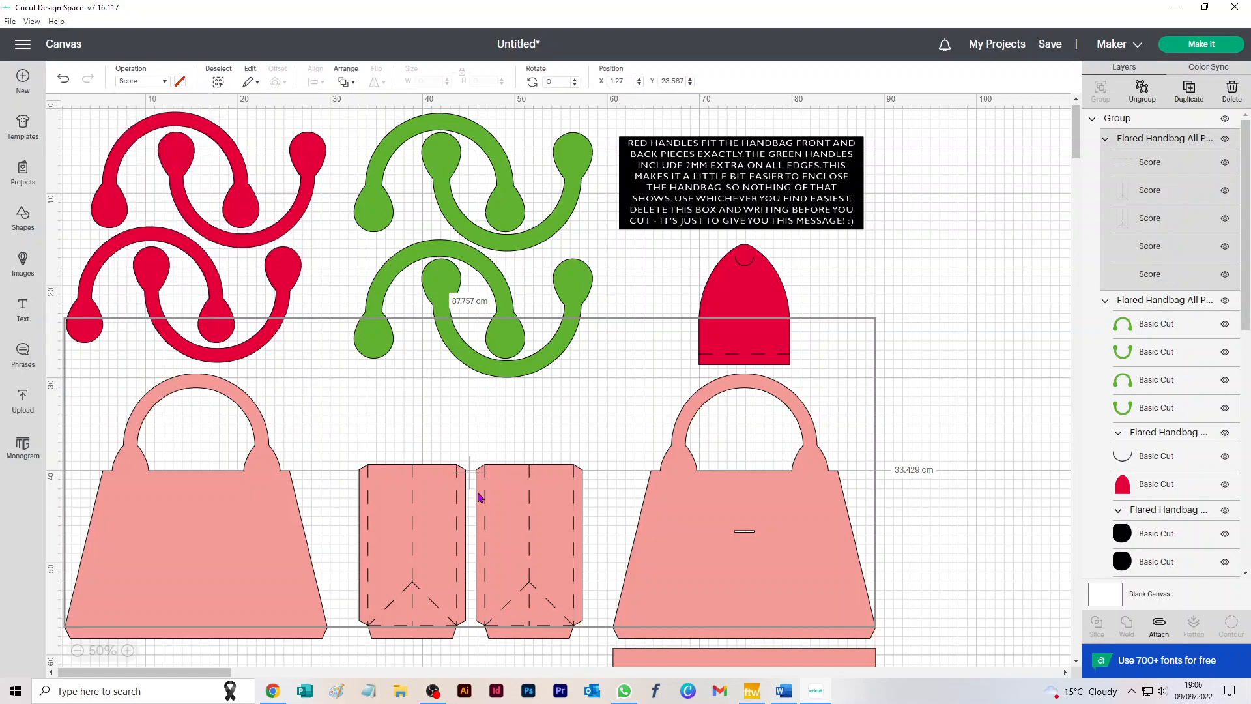
{"action": "left_click", "coordinate": [1058, 355]}
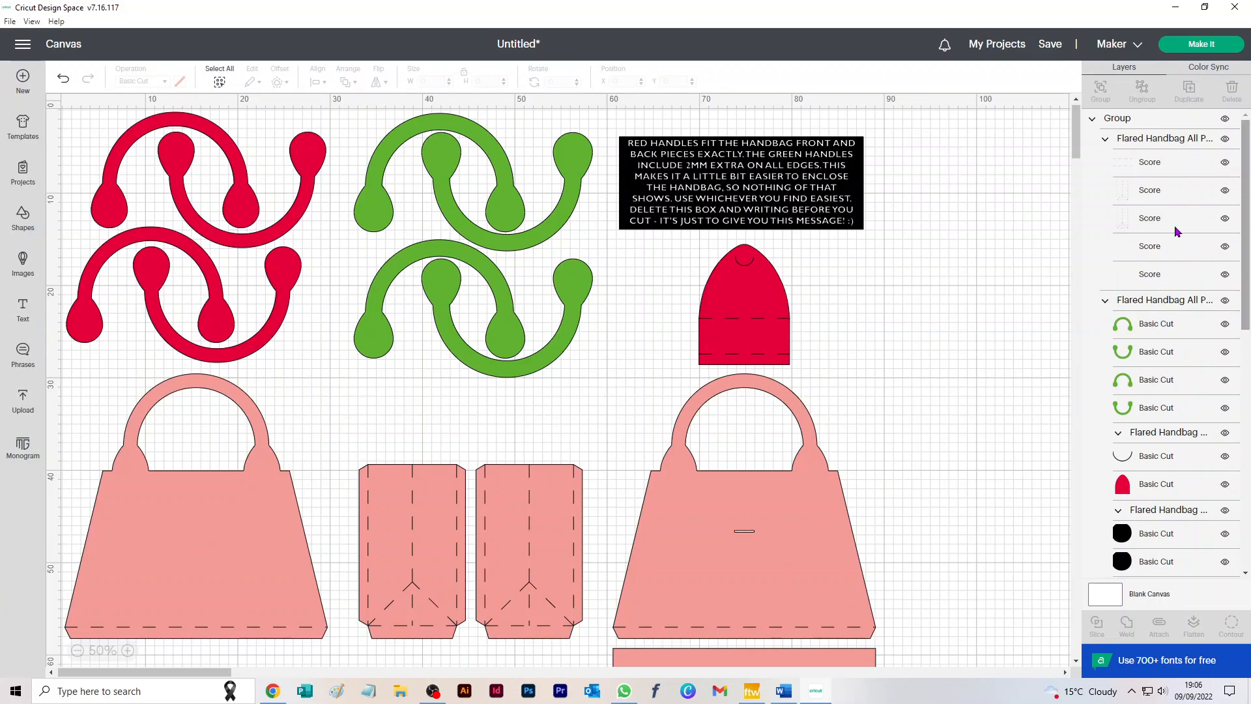
Step: Ungroup the handbag design repeatedly, including its nested groups, until the pieces are separate
{"action": "left_click", "coordinate": [1163, 138]}
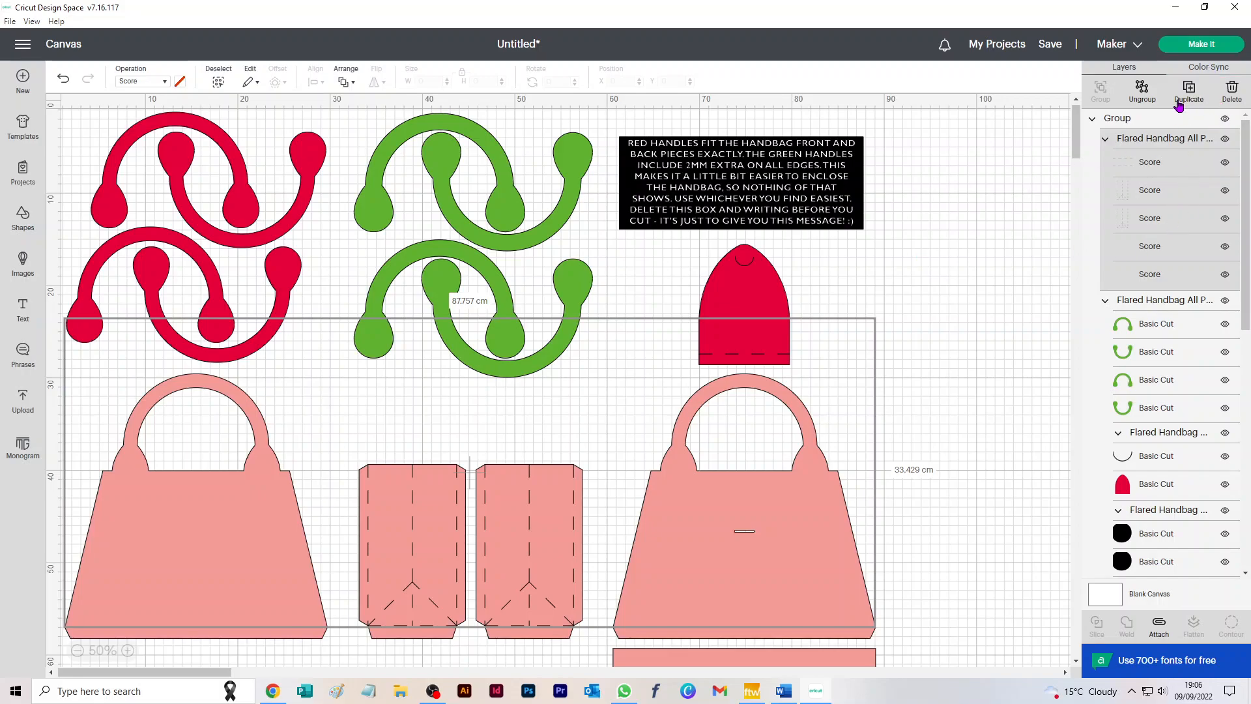
{"action": "left_click", "coordinate": [1143, 93]}
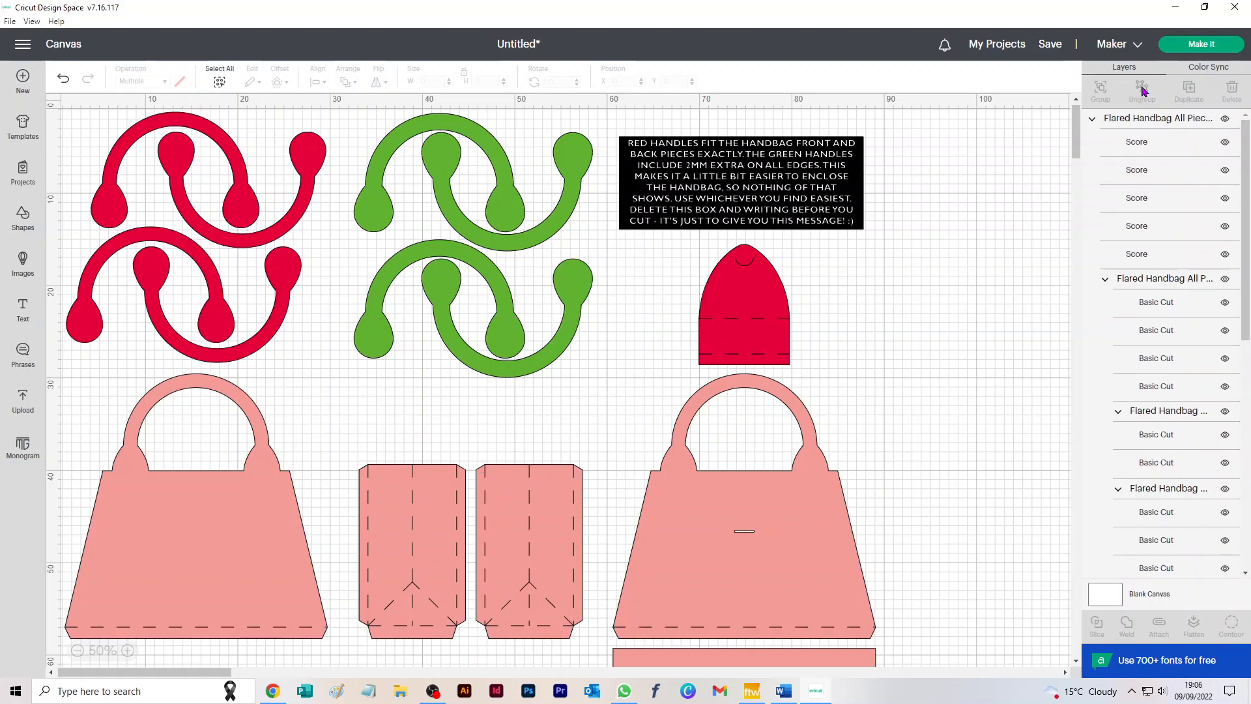
{"action": "left_click", "coordinate": [1129, 281]}
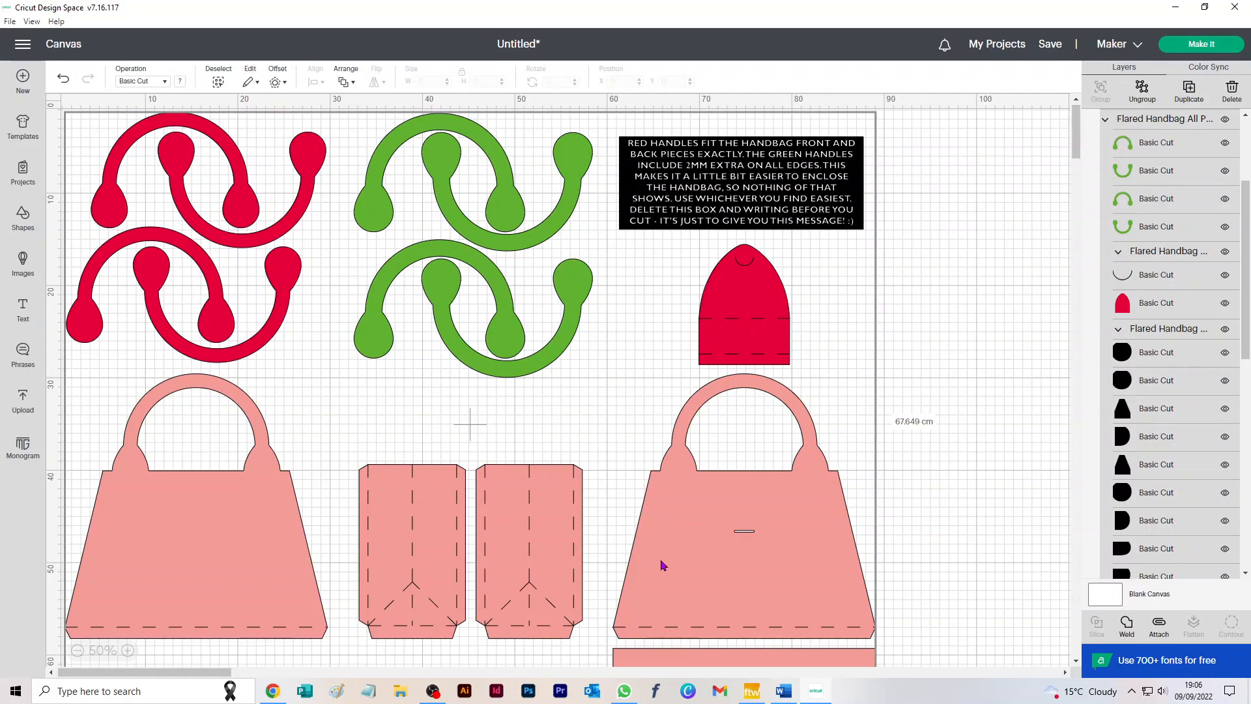
{"action": "left_click", "coordinate": [1142, 93]}
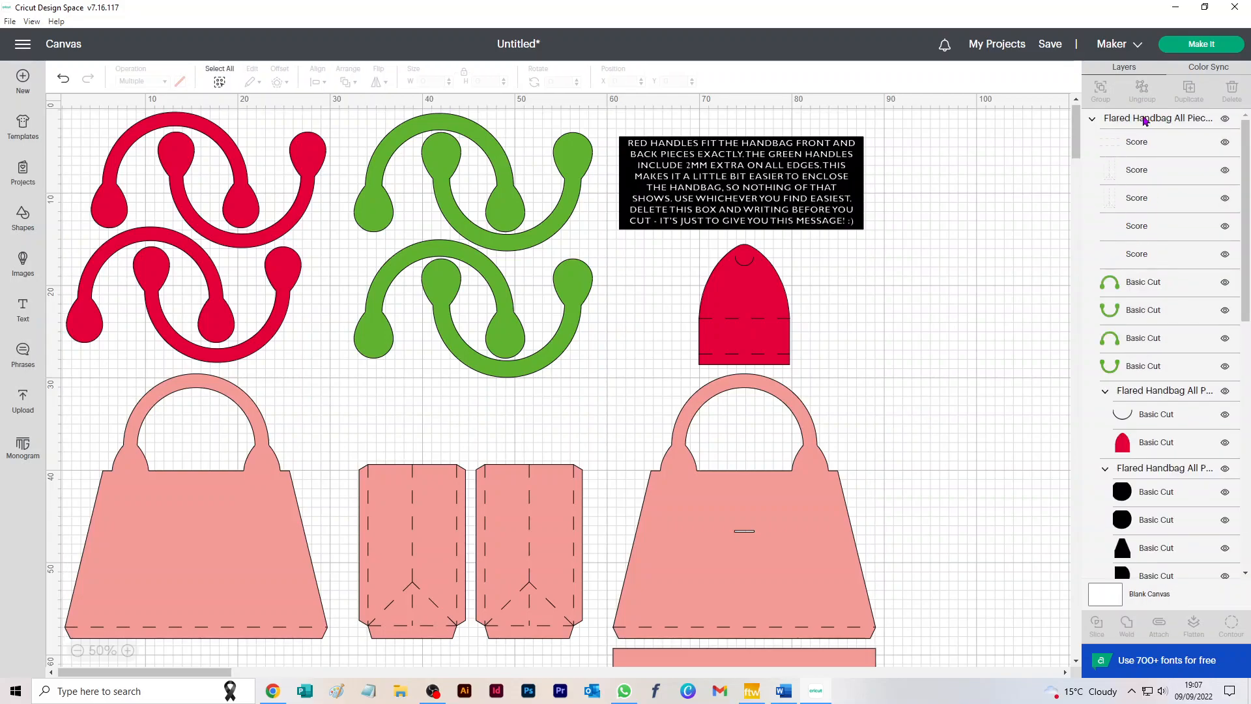
{"action": "left_click", "coordinate": [1145, 119]}
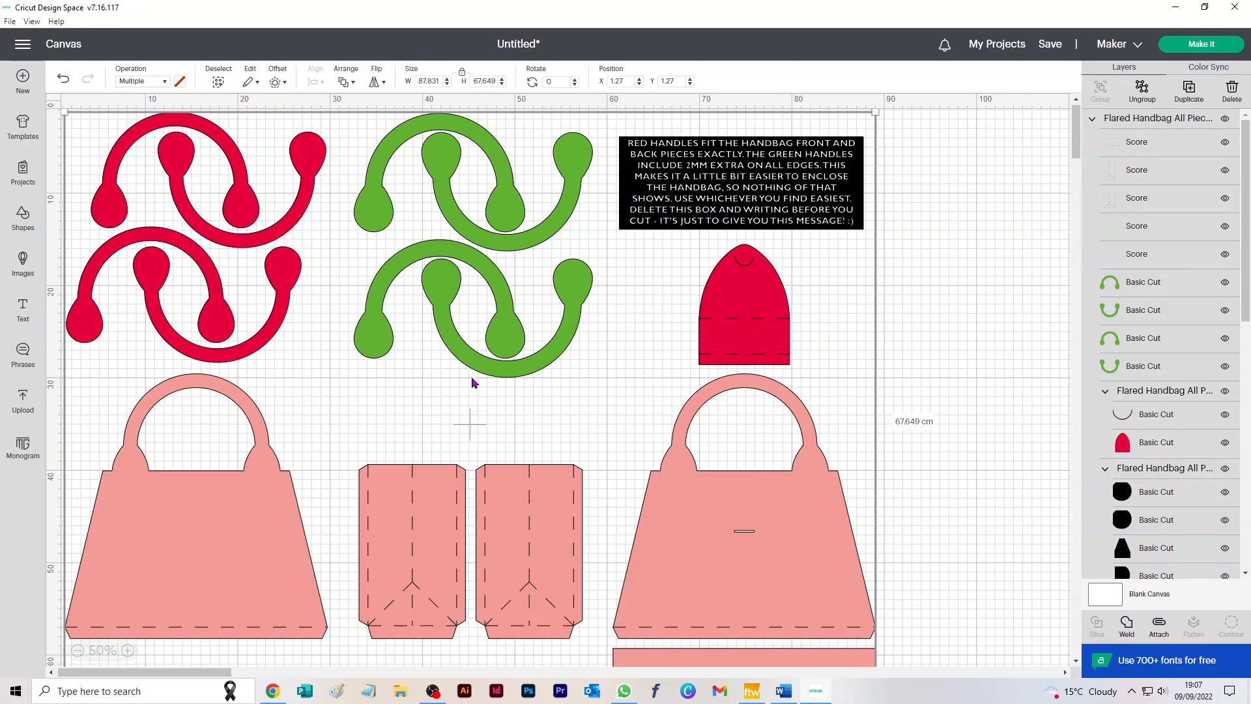
{"action": "left_click", "coordinate": [1143, 92]}
Step: Delete the black message box with its writing and the four green handles
{"action": "left_click_drag", "start_coordinate": [992, 120], "coordinate": [622, 225]}
{"action": "key", "text": "Delete"}
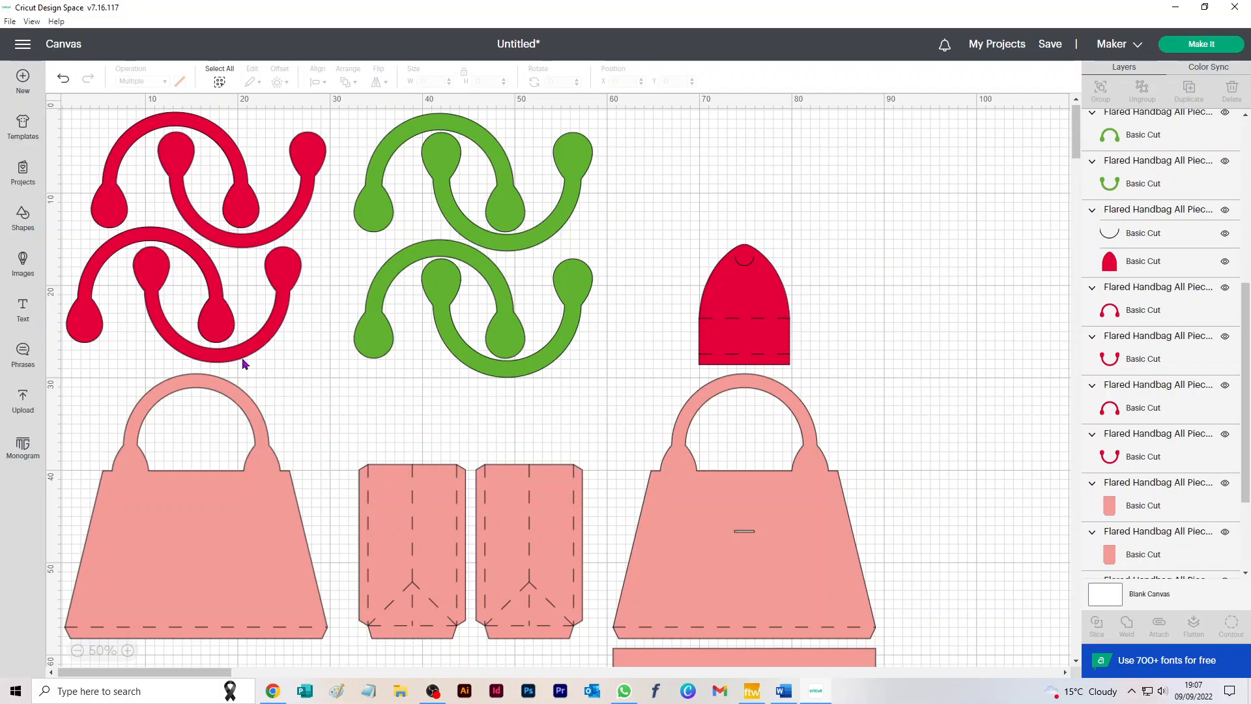
{"action": "left_click_drag", "start_coordinate": [613, 147], "coordinate": [417, 355]}
{"action": "key", "text": "Delete"}
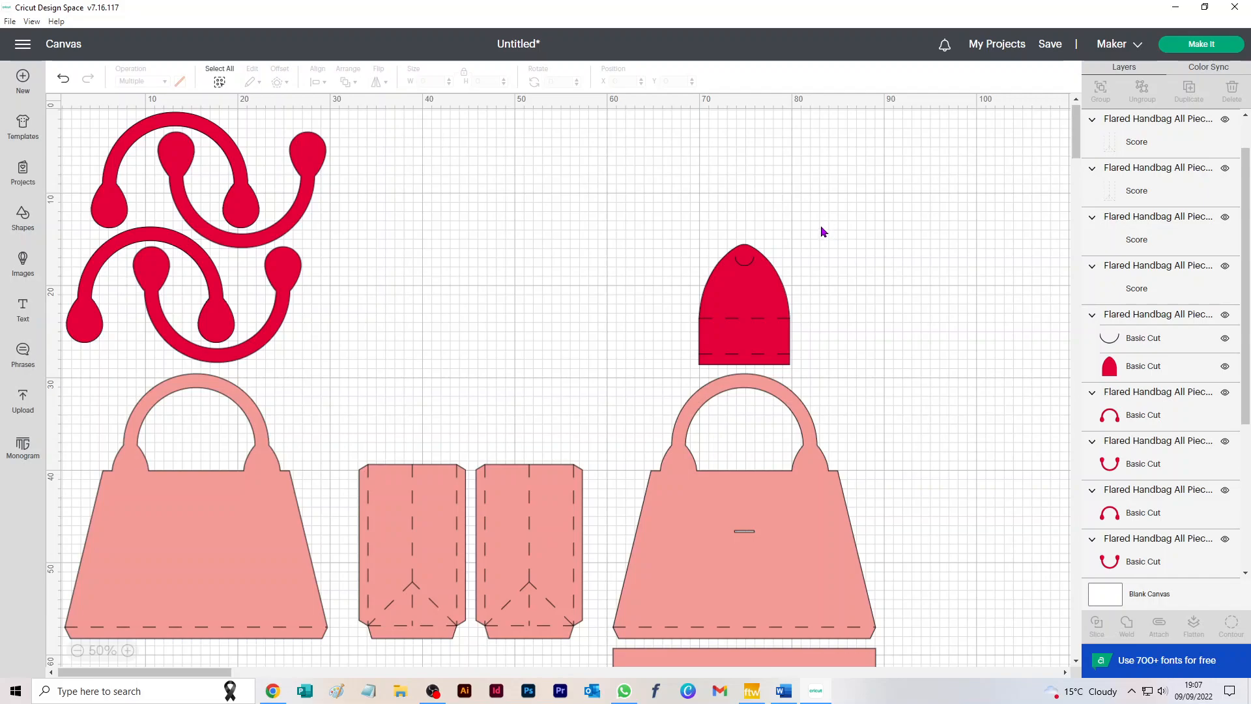
{"action": "left_click_drag", "start_coordinate": [736, 319], "coordinate": [876, 300]}
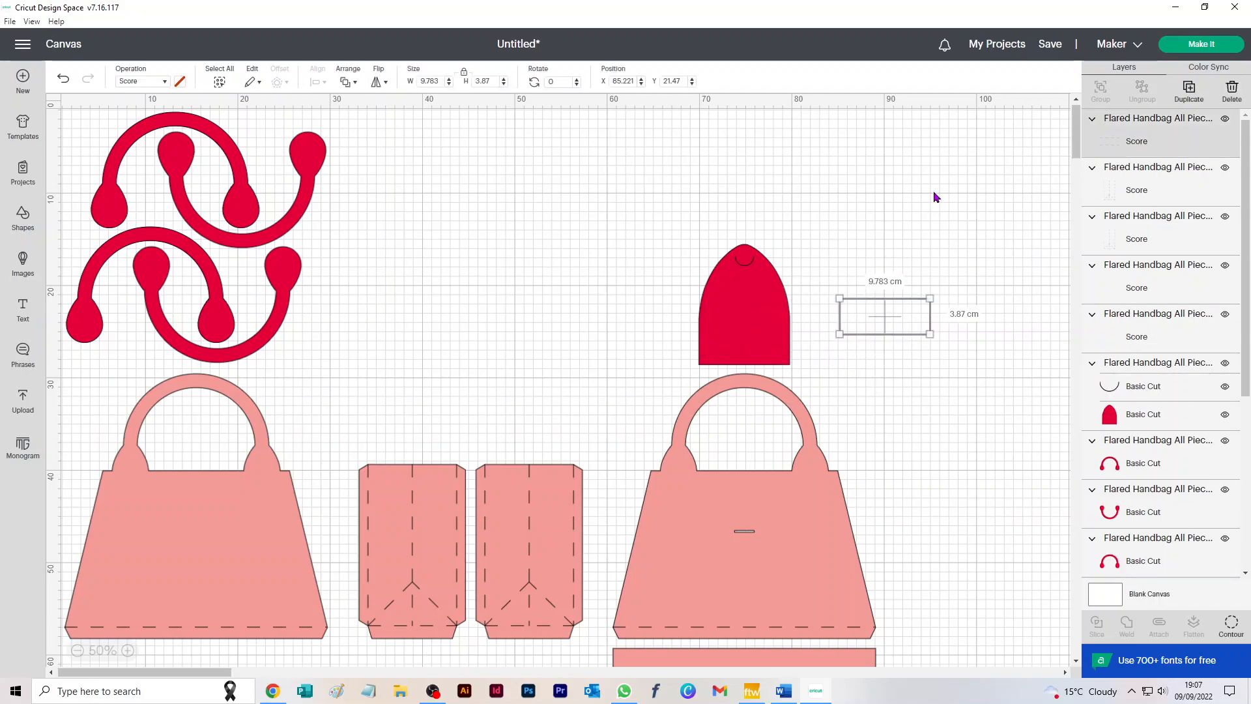
{"action": "left_click", "coordinate": [903, 456]}
{"action": "key", "text": "ctrl+z"}
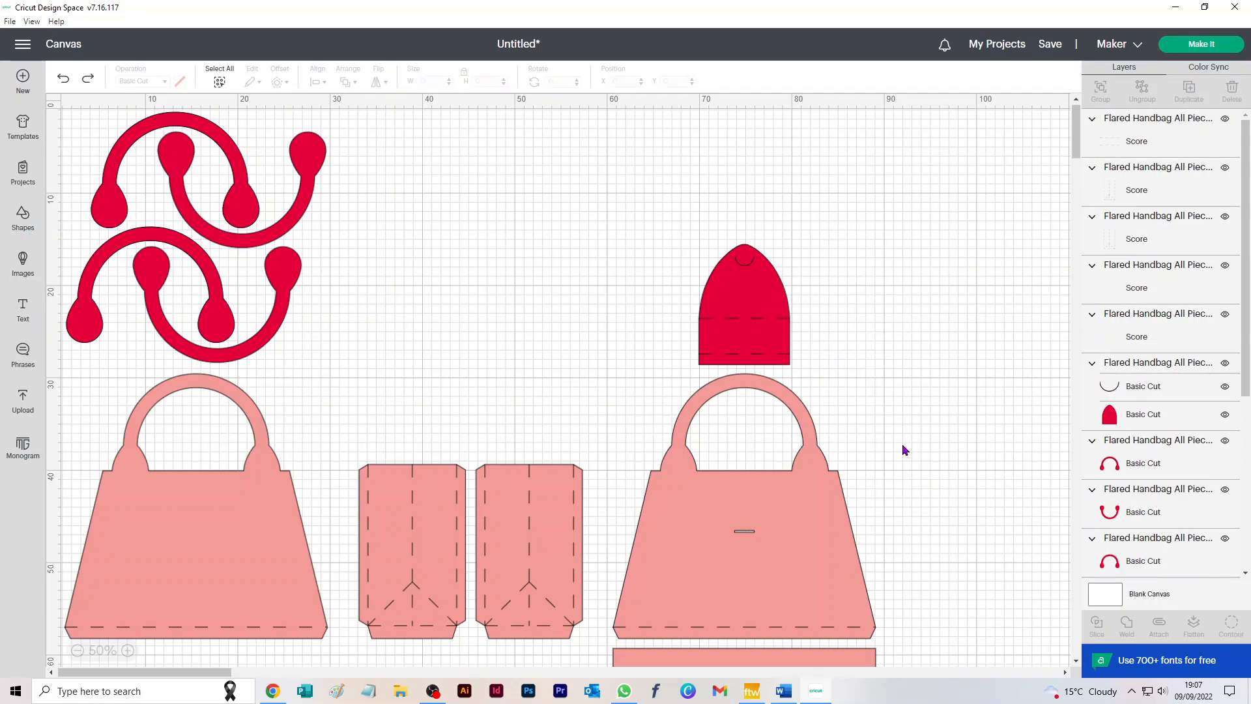
Step: Attach the score lines to the red flap and move the flap away from the handbag to about X 85, Y 3 cm
{"action": "left_click_drag", "start_coordinate": [847, 218], "coordinate": [666, 371]}
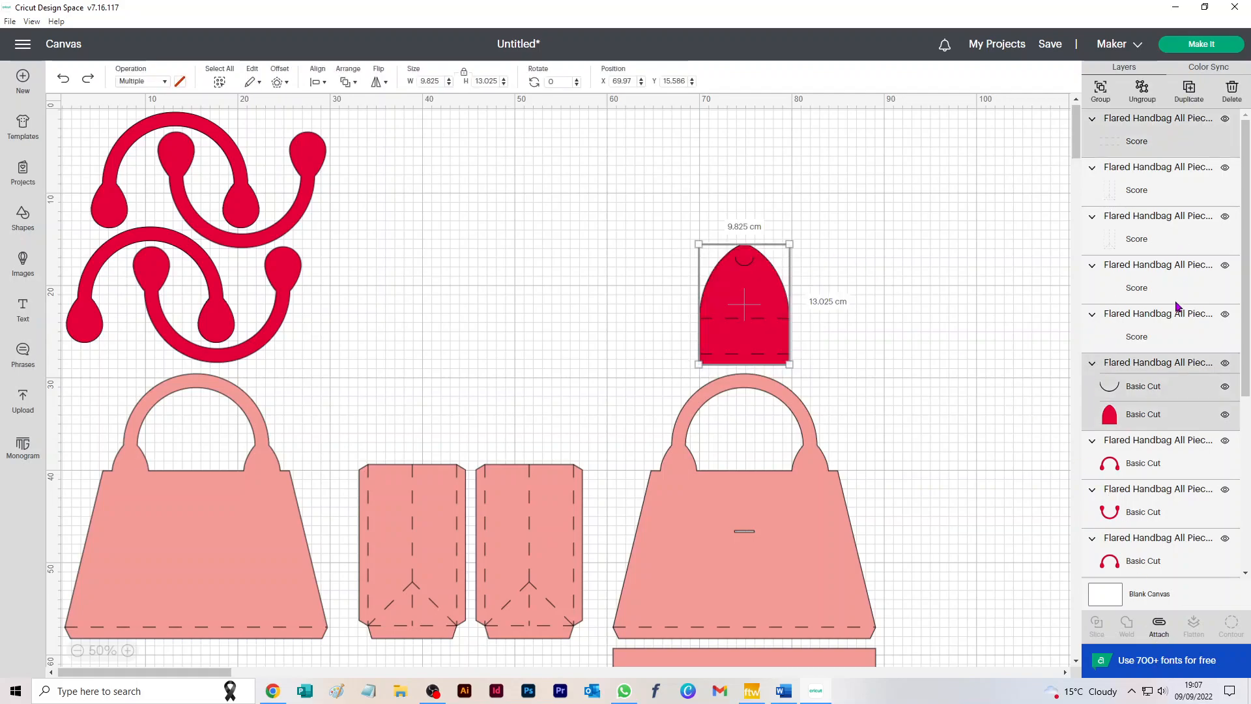
{"action": "left_click", "coordinate": [1160, 627]}
{"action": "left_click", "coordinate": [889, 369]}
{"action": "left_click_drag", "start_coordinate": [785, 324], "coordinate": [876, 240]}
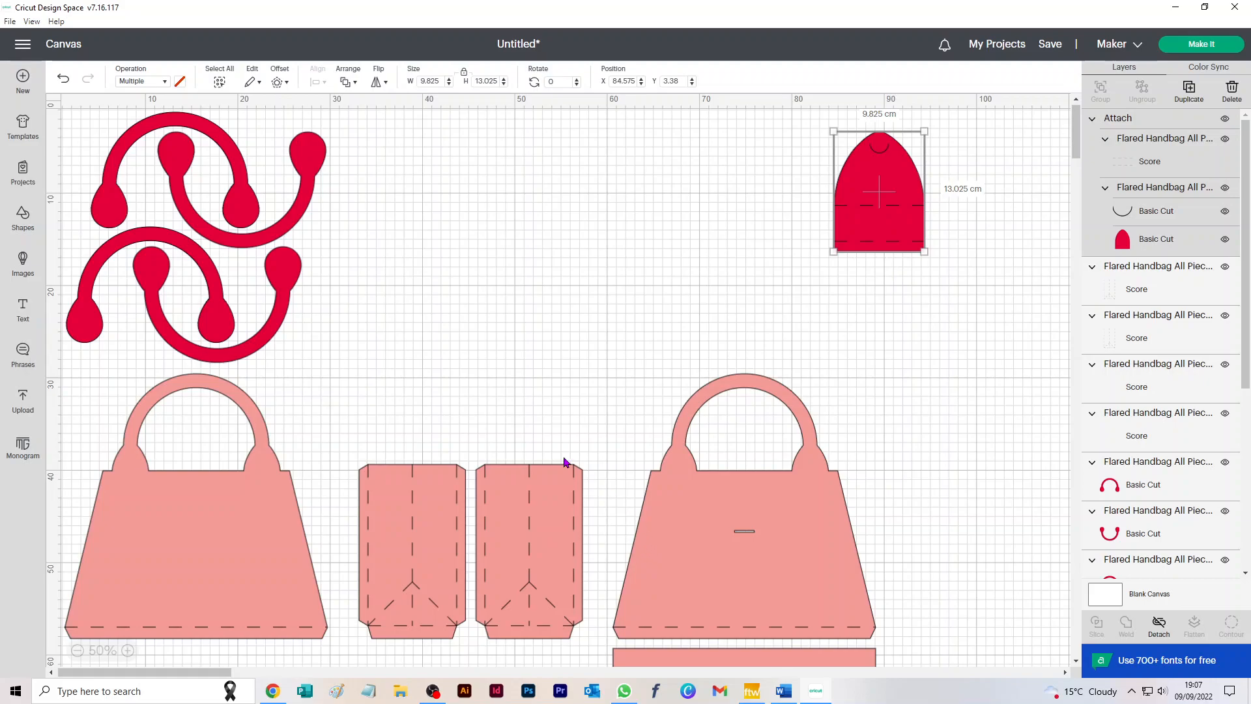
Step: Attach the bottom score line to the handbag piece with the slot, leaving out the rectangle below it
{"action": "scroll", "coordinate": [987, 564], "scroll_direction": "down", "scroll_amount": 5}
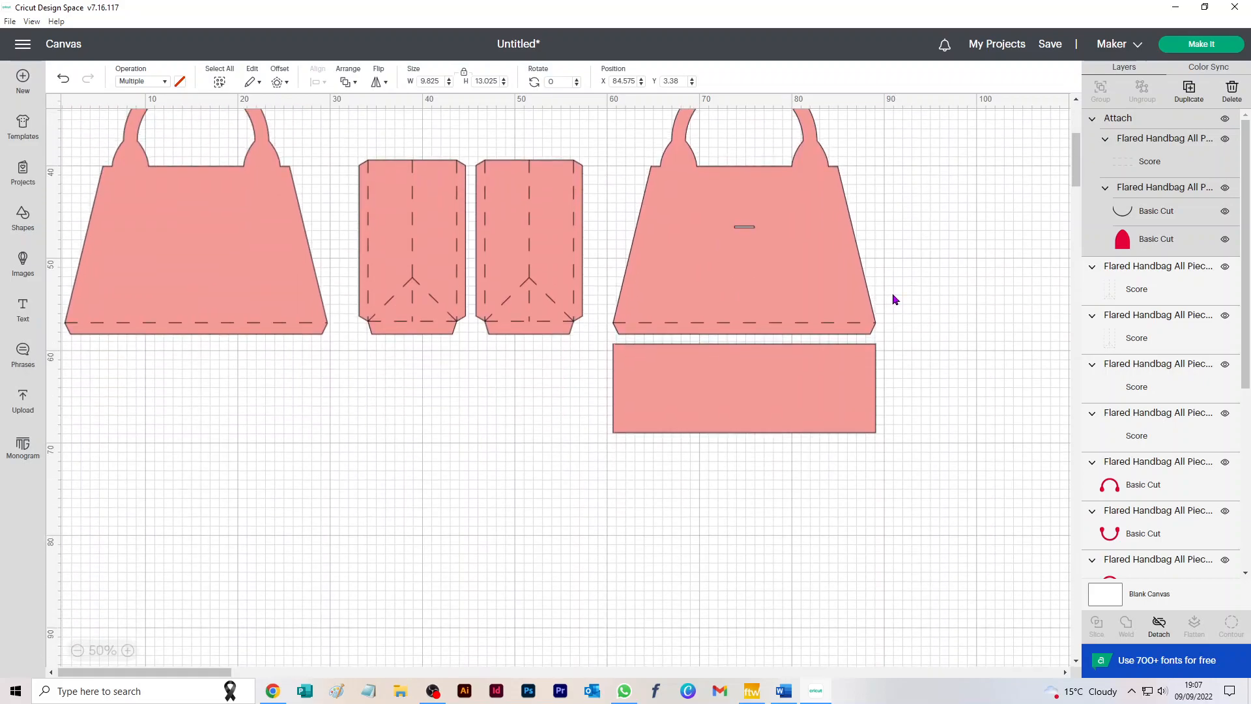
{"action": "scroll", "coordinate": [894, 296], "scroll_direction": "up", "scroll_amount": 3}
{"action": "left_click_drag", "start_coordinate": [1002, 206], "coordinate": [608, 487]}
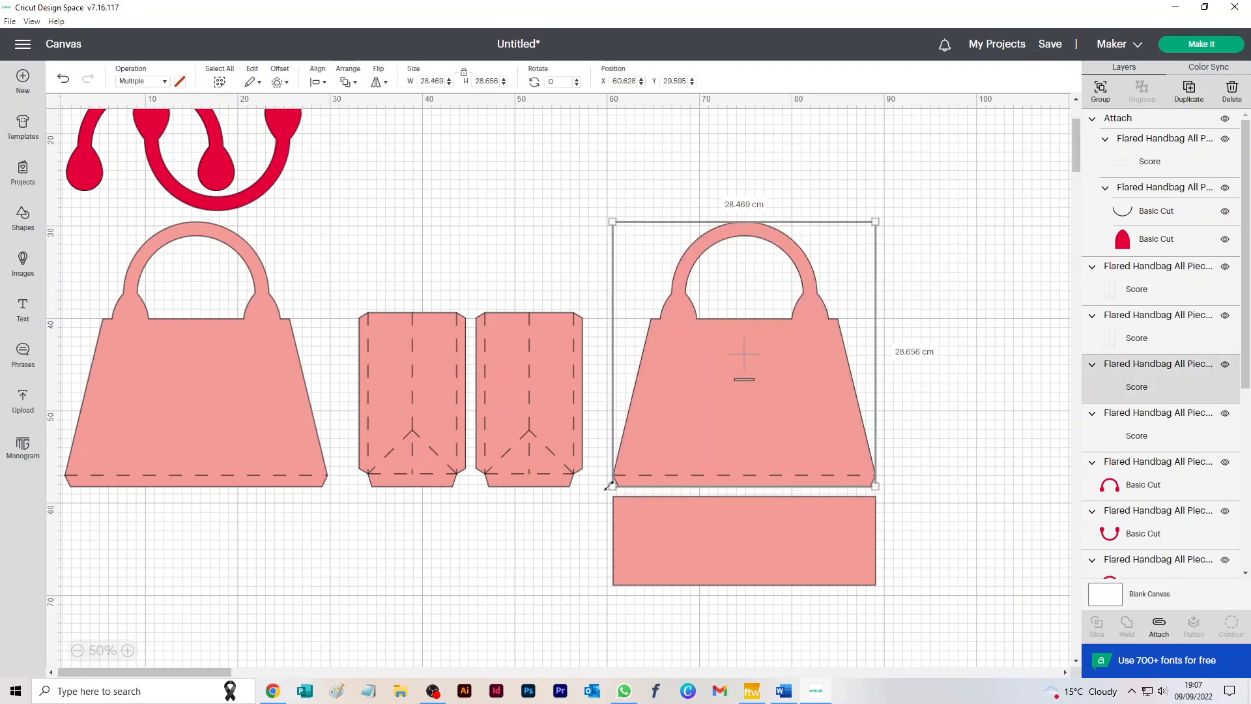
{"action": "left_click", "coordinate": [1159, 626]}
{"action": "left_click", "coordinate": [590, 483]}
Step: Attach the score lines to each of the two side panels and to the handbag piece without a slot
{"action": "left_click_drag", "start_coordinate": [592, 514], "coordinate": [461, 241]}
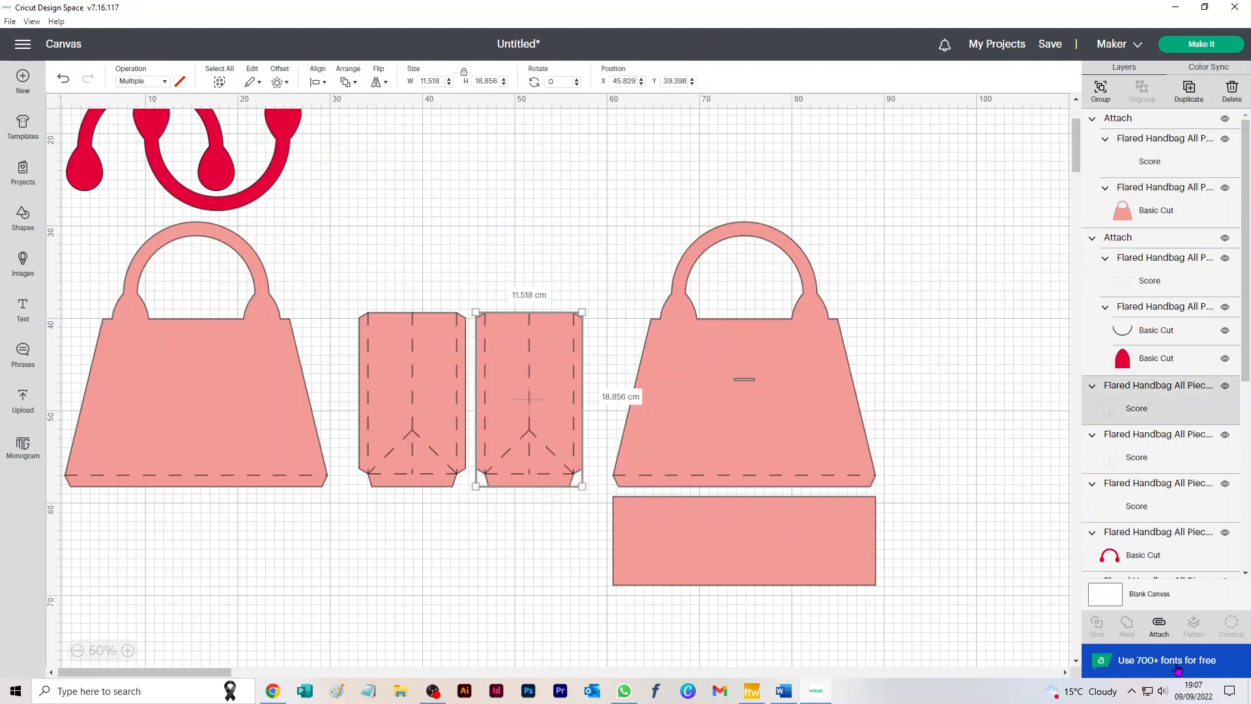
{"action": "left_click", "coordinate": [1160, 626]}
{"action": "left_click_drag", "start_coordinate": [342, 519], "coordinate": [470, 265]}
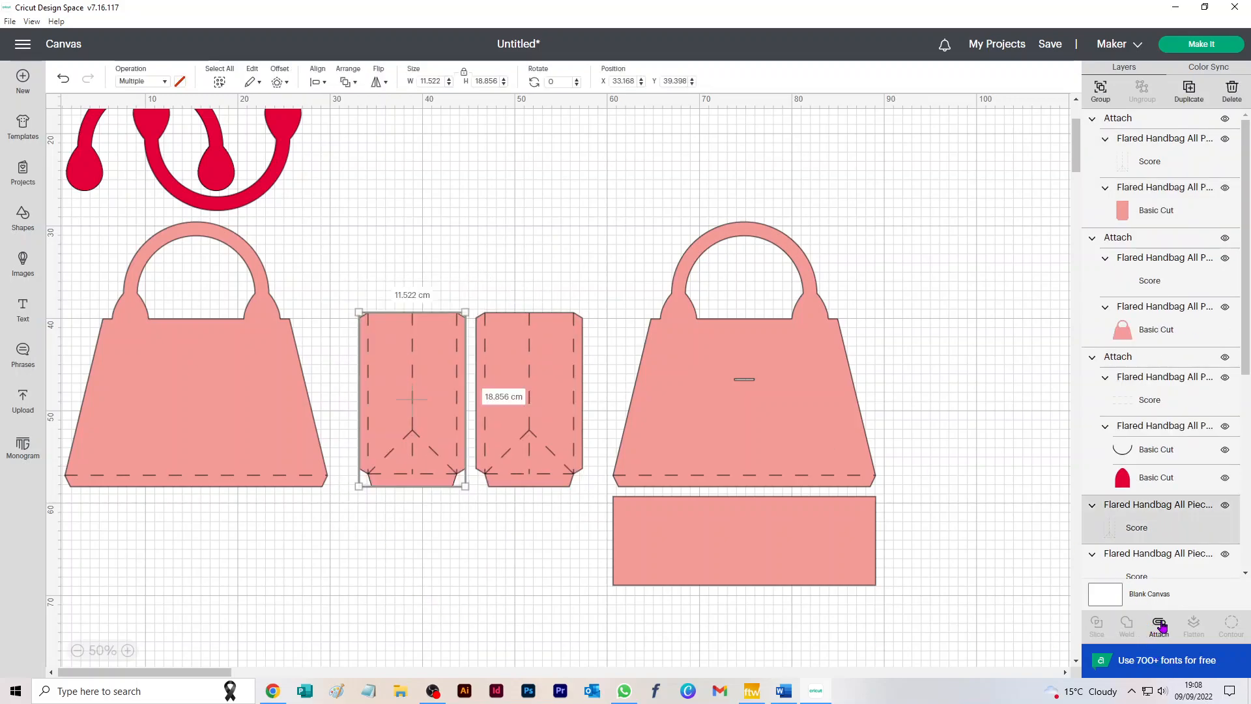
{"action": "left_click", "coordinate": [1161, 626]}
{"action": "left_click_drag", "start_coordinate": [67, 513], "coordinate": [312, 253]}
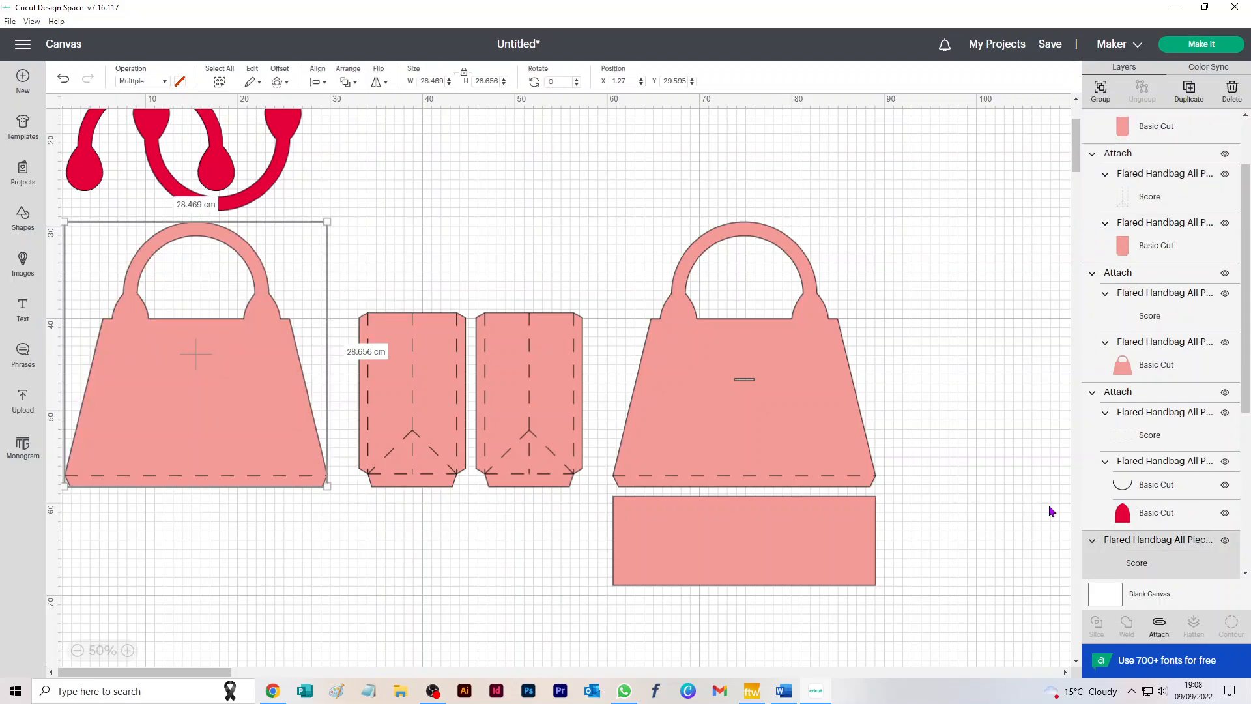
{"action": "left_click", "coordinate": [1160, 626]}
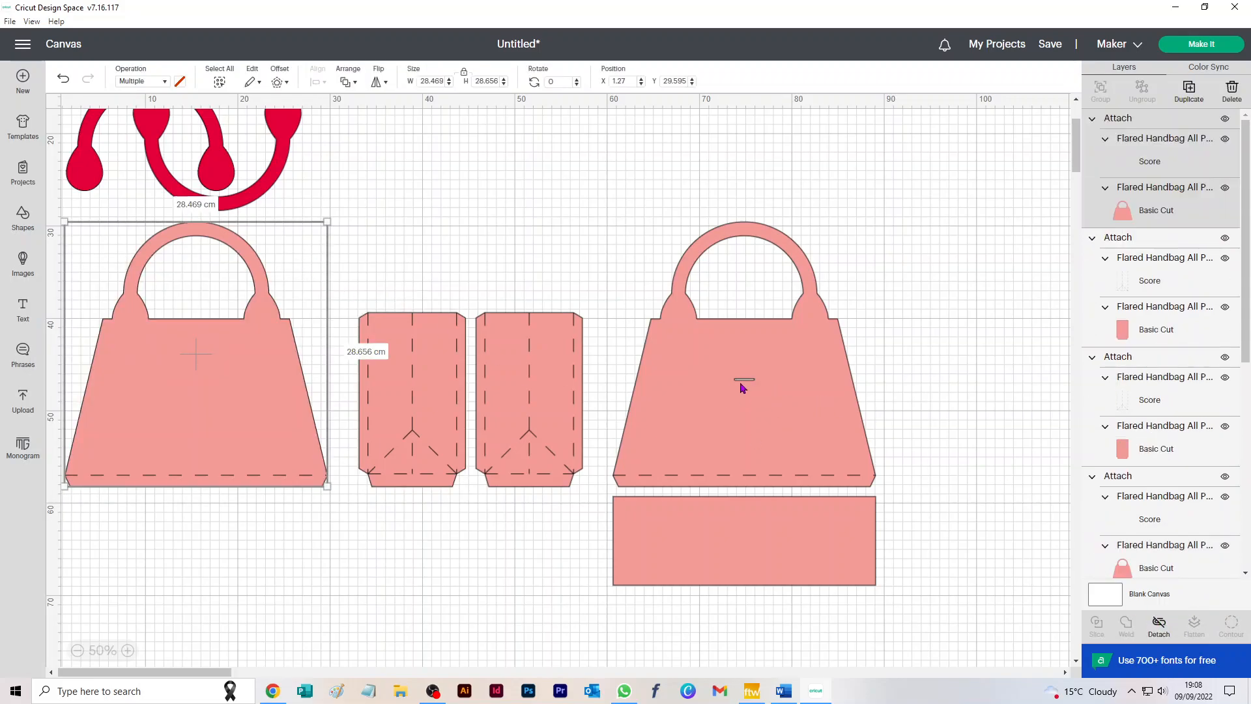
Step: Move the red flap back above the slotted handbag piece, at about X 70, Y 14 cm
{"action": "scroll", "coordinate": [891, 376], "scroll_direction": "up", "scroll_amount": 3}
{"action": "left_click_drag", "start_coordinate": [897, 211], "coordinate": [764, 312]}
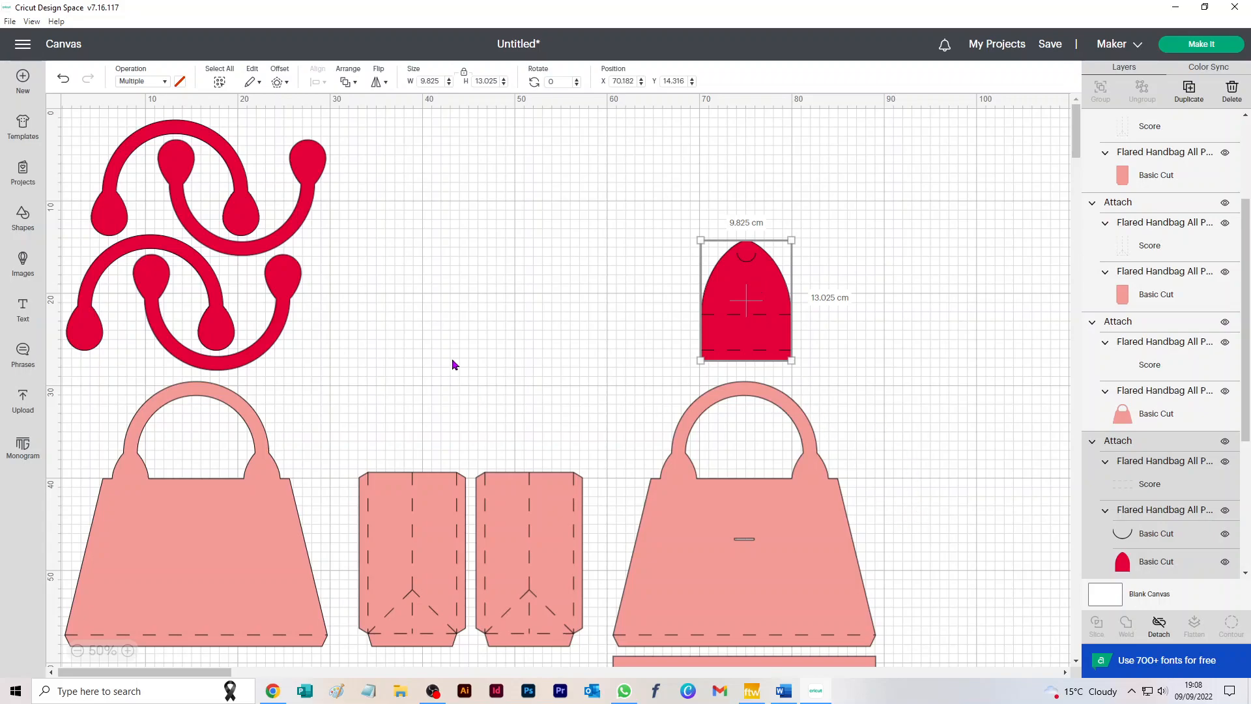
{"action": "left_click", "coordinate": [433, 345]}
Step: Insert a square, set its width to 20 cm, and place it in the empty area below the handbag pieces
{"action": "scroll", "coordinate": [433, 350], "scroll_direction": "down", "scroll_amount": 3}
{"action": "scroll", "coordinate": [432, 345], "scroll_direction": "down", "scroll_amount": 5}
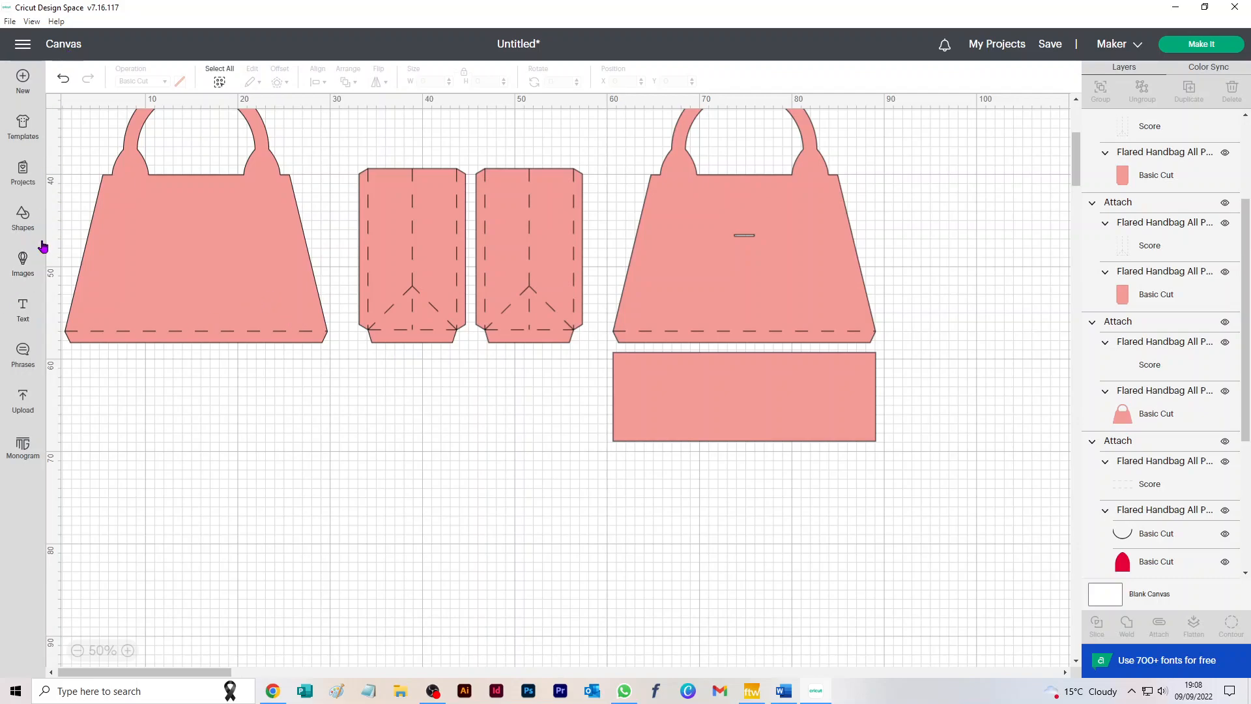
{"action": "left_click", "coordinate": [23, 218]}
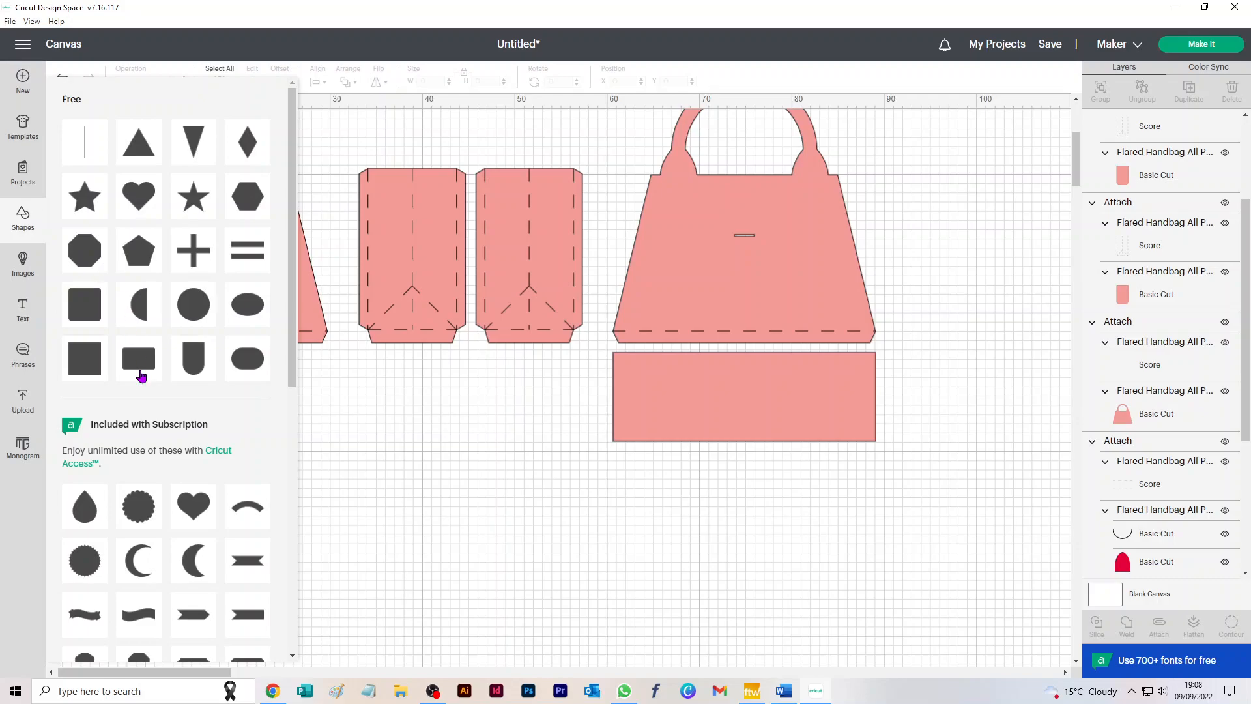
{"action": "left_click", "coordinate": [85, 356]}
{"action": "left_click", "coordinate": [431, 82]}
{"action": "type", "text": "20"}
{"action": "key", "text": "Return"}
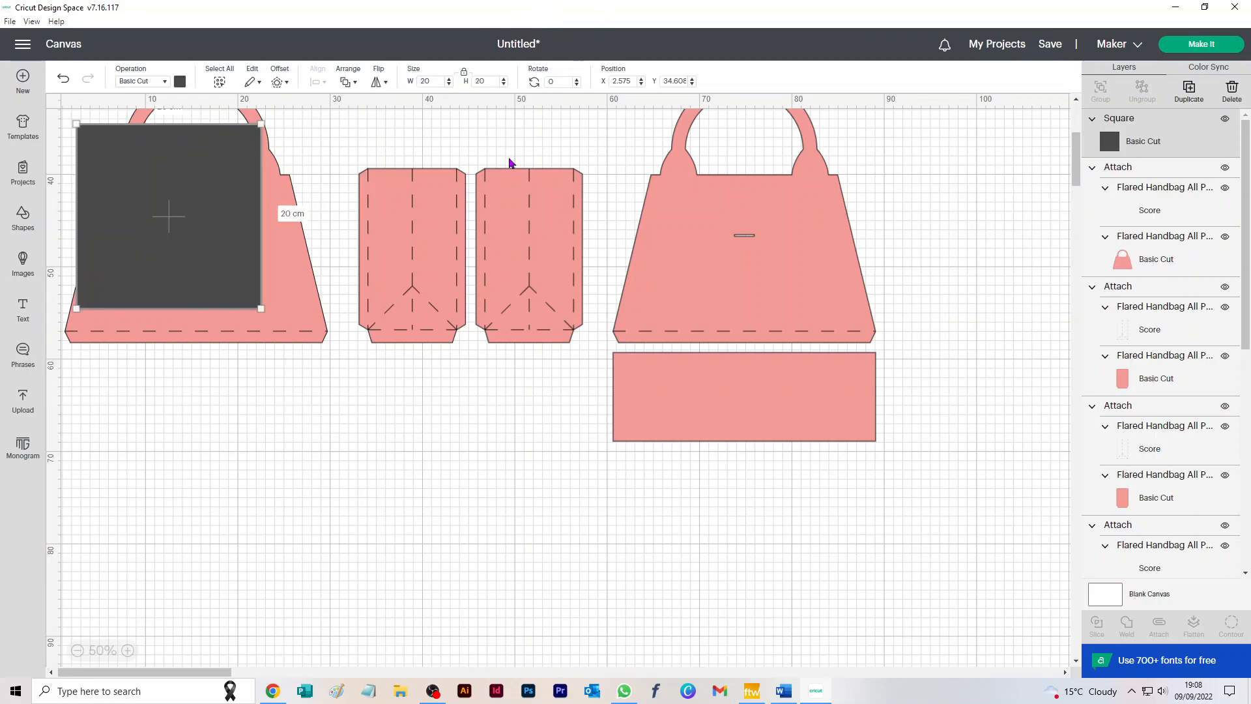
{"action": "left_click_drag", "start_coordinate": [197, 207], "coordinate": [272, 475]}
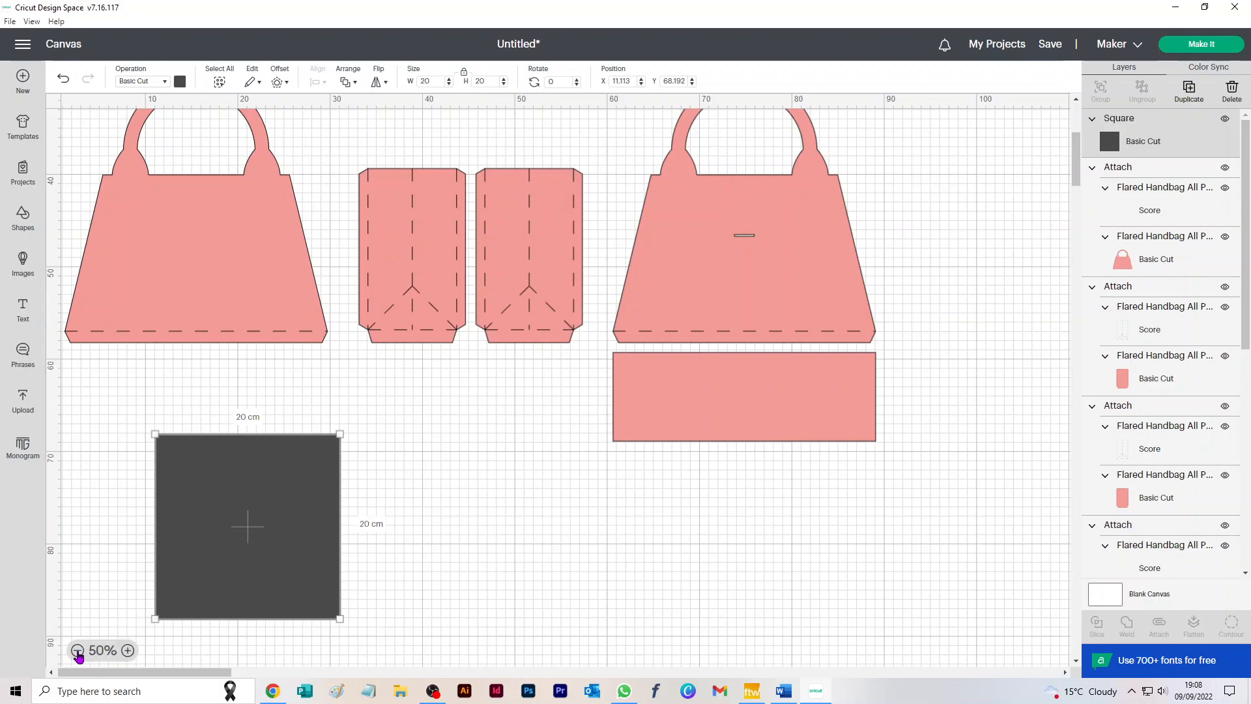
Step: Move the pink rectangle between the handles and the flap, and scale all handbag pieces down together, leaving out the square
{"action": "left_click", "coordinate": [77, 650]}
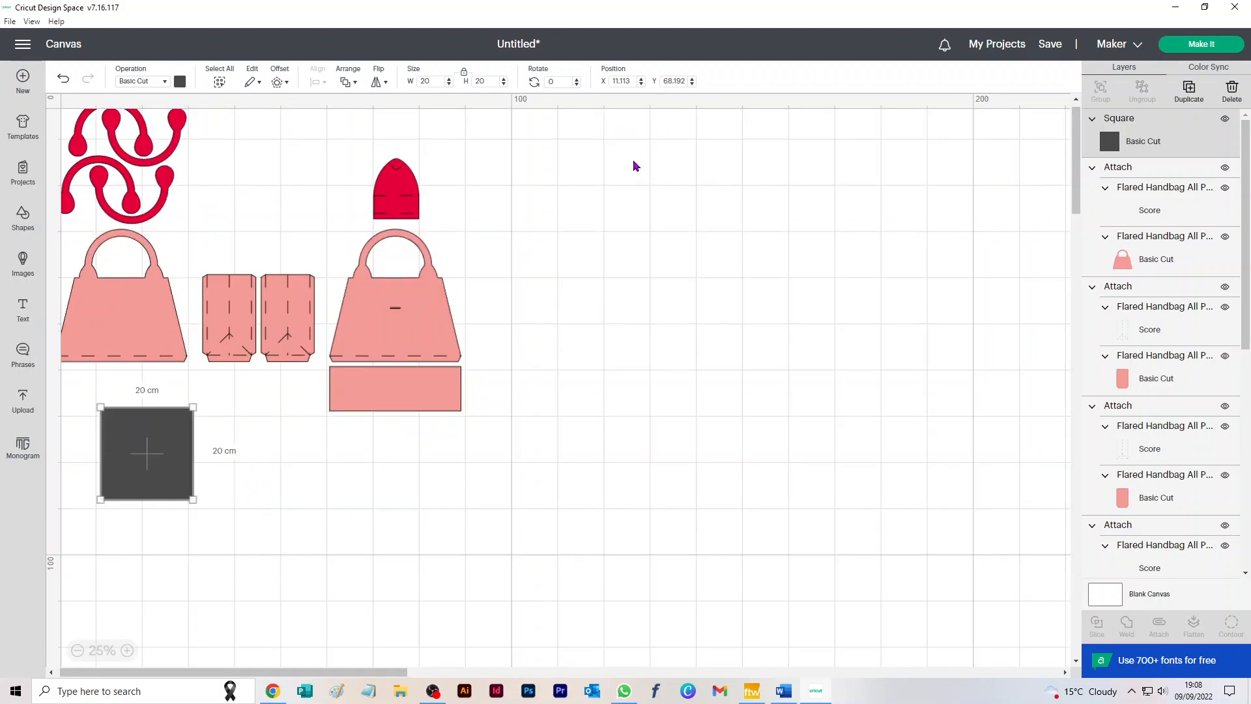
{"action": "left_click_drag", "start_coordinate": [418, 398], "coordinate": [280, 195]}
{"action": "left_click_drag", "start_coordinate": [599, 141], "coordinate": [109, 367]}
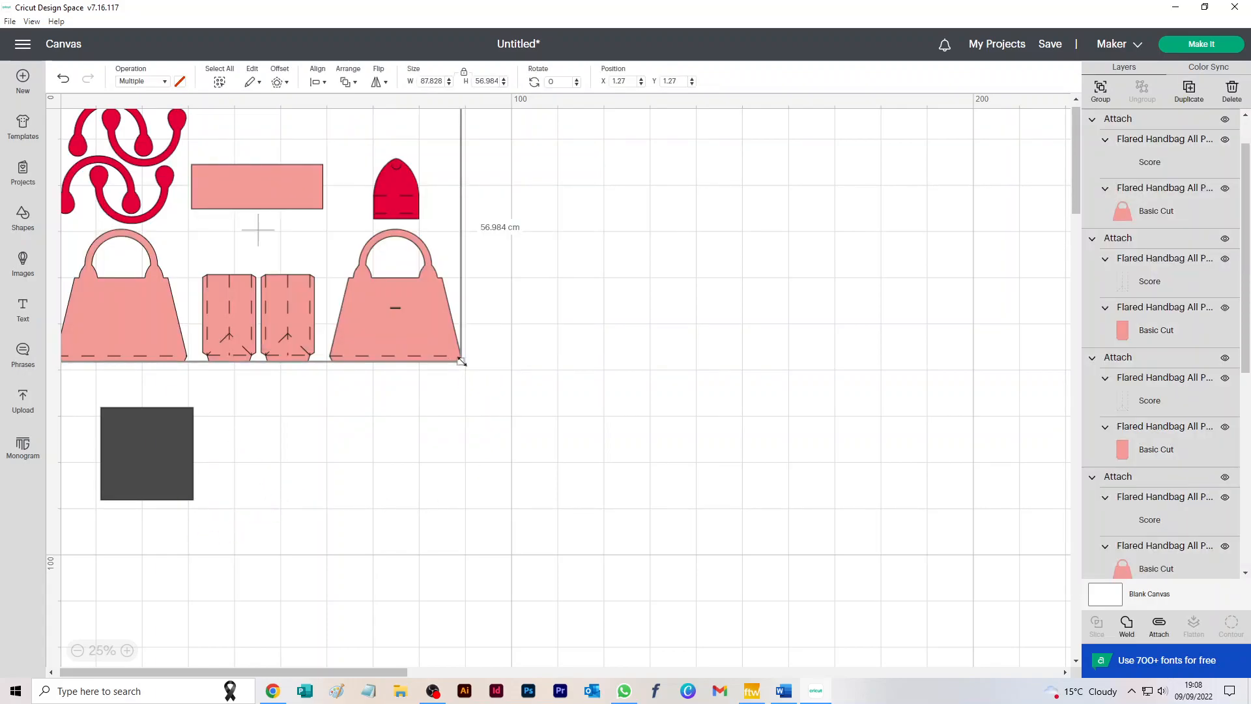
{"action": "left_click_drag", "start_coordinate": [458, 357], "coordinate": [264, 450]}
Step: Move the slotted handbag piece beside the 20 cm square and send the square to the back
{"action": "left_click", "coordinate": [382, 285]}
{"action": "left_click", "coordinate": [308, 271]}
{"action": "left_click", "coordinate": [154, 460]}
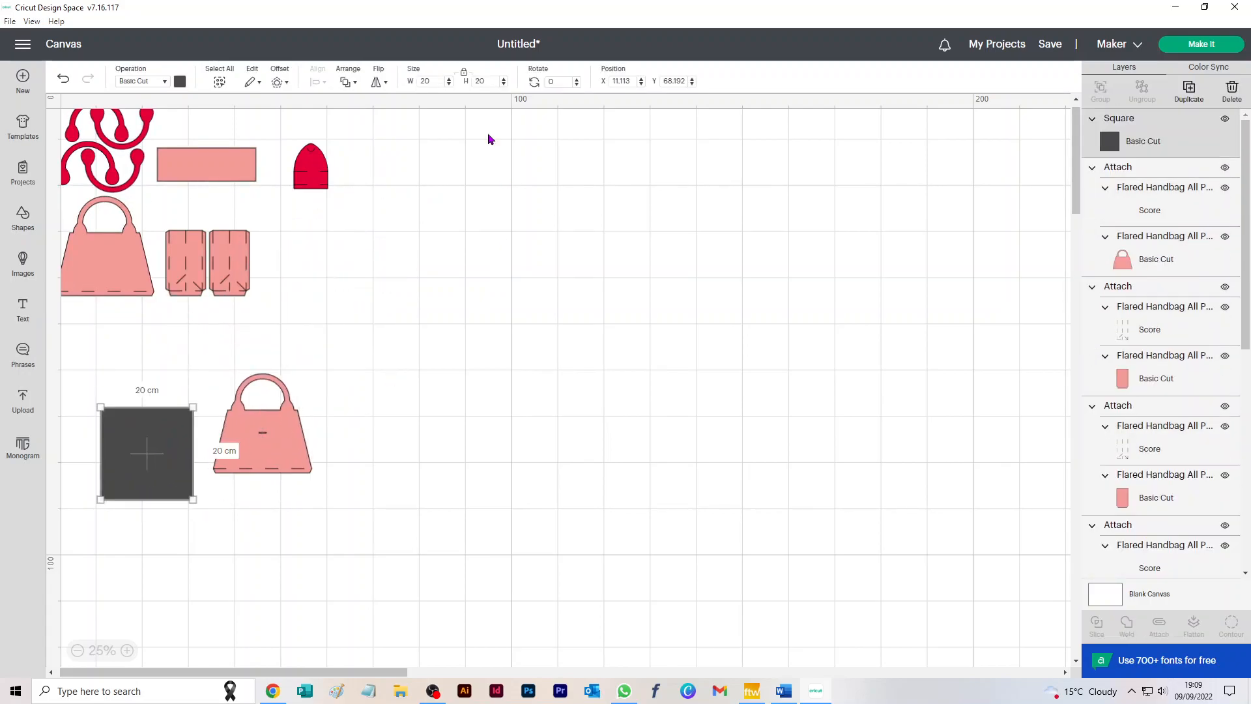
{"action": "left_click", "coordinate": [354, 82]}
{"action": "left_click", "coordinate": [375, 150]}
{"action": "left_click", "coordinate": [474, 396]}
Step: Move the slotted handbag piece back beside the side panels and scale all handbag pieces down together to about 62.1 cm overall width
{"action": "left_click_drag", "start_coordinate": [266, 459], "coordinate": [320, 274]}
{"action": "left_click_drag", "start_coordinate": [493, 328], "coordinate": [31, 62]}
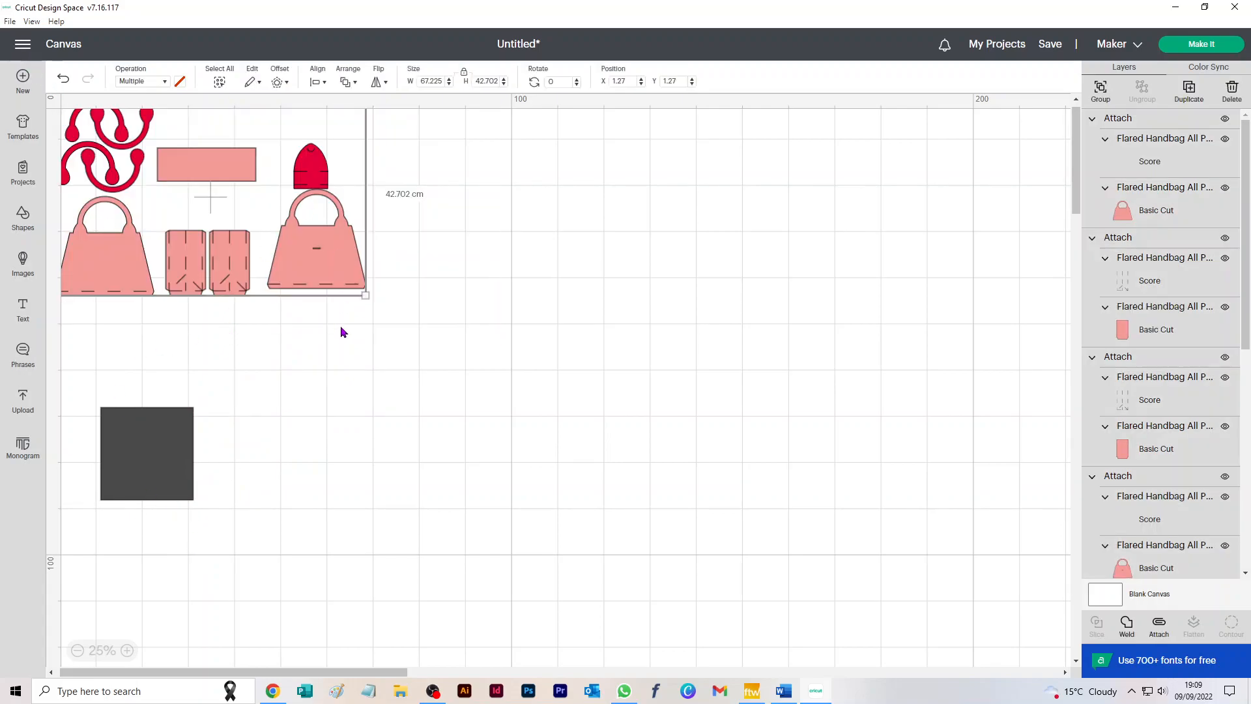
{"action": "left_click_drag", "start_coordinate": [361, 296], "coordinate": [312, 258]}
{"action": "left_click", "coordinate": [394, 260]}
Step: Scale all handbag pieces down slightly more, making the slotted piece about 19.5 cm wide, and place that piece over the 20 cm square
{"action": "left_click_drag", "start_coordinate": [433, 287], "coordinate": [41, 73]}
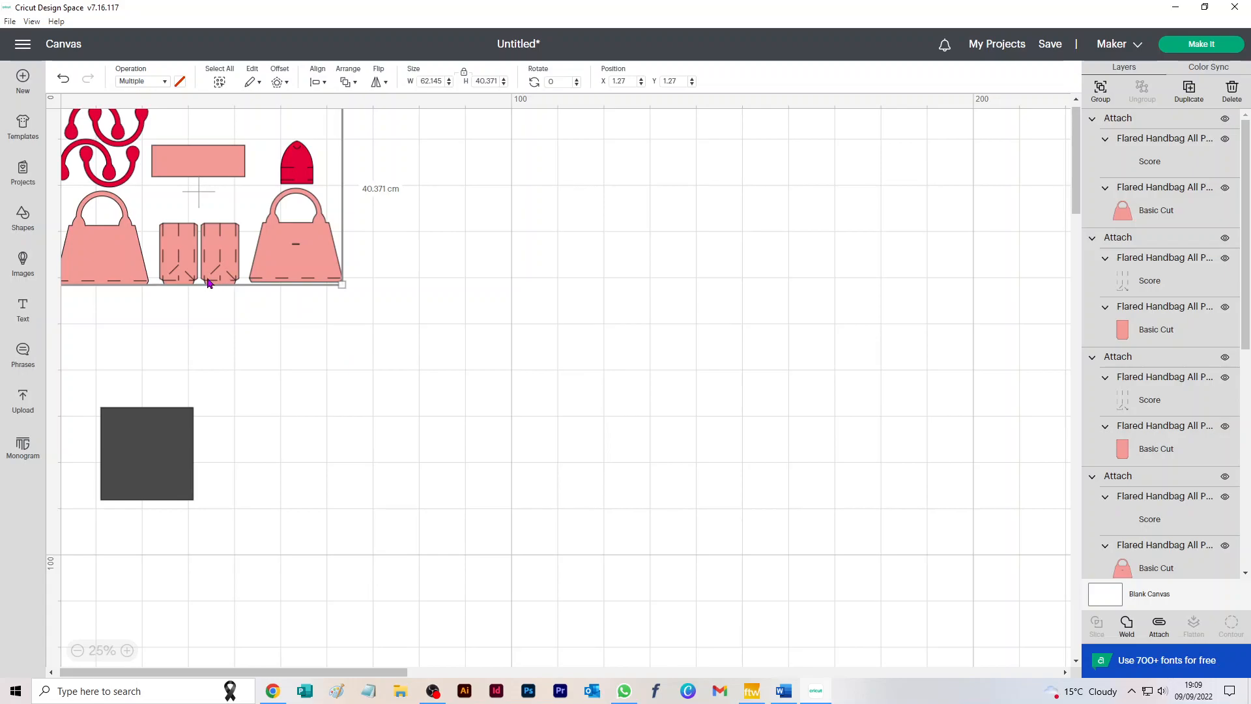
{"action": "mouse_move", "coordinate": [319, 278]}
{"action": "left_mouse_down"}
{"action": "mouse_move", "coordinate": [497, 328]}
{"action": "mouse_move", "coordinate": [697, 486]}
{"action": "mouse_move", "coordinate": [750, 430]}
{"action": "mouse_move", "coordinate": [330, 316]}
{"action": "mouse_move", "coordinate": [321, 302]}
{"action": "left_mouse_up"}
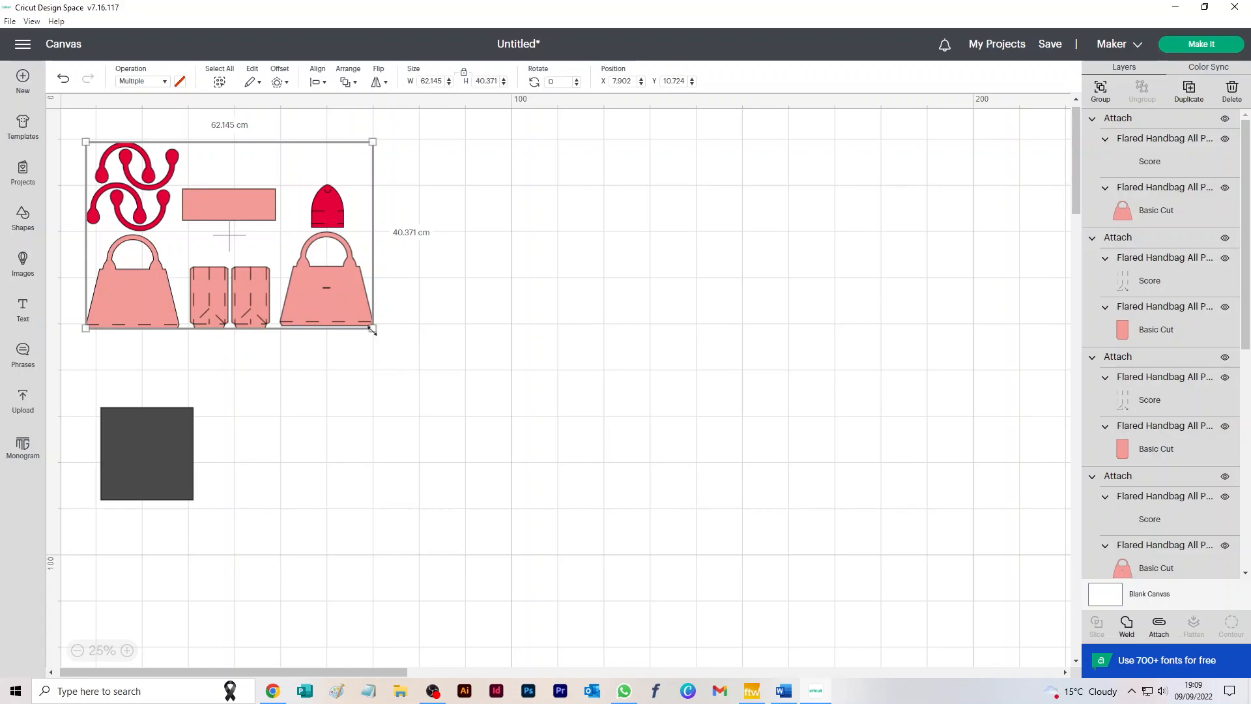
{"action": "left_click_drag", "start_coordinate": [373, 329], "coordinate": [152, 469]}
{"action": "left_click", "coordinate": [401, 301]}
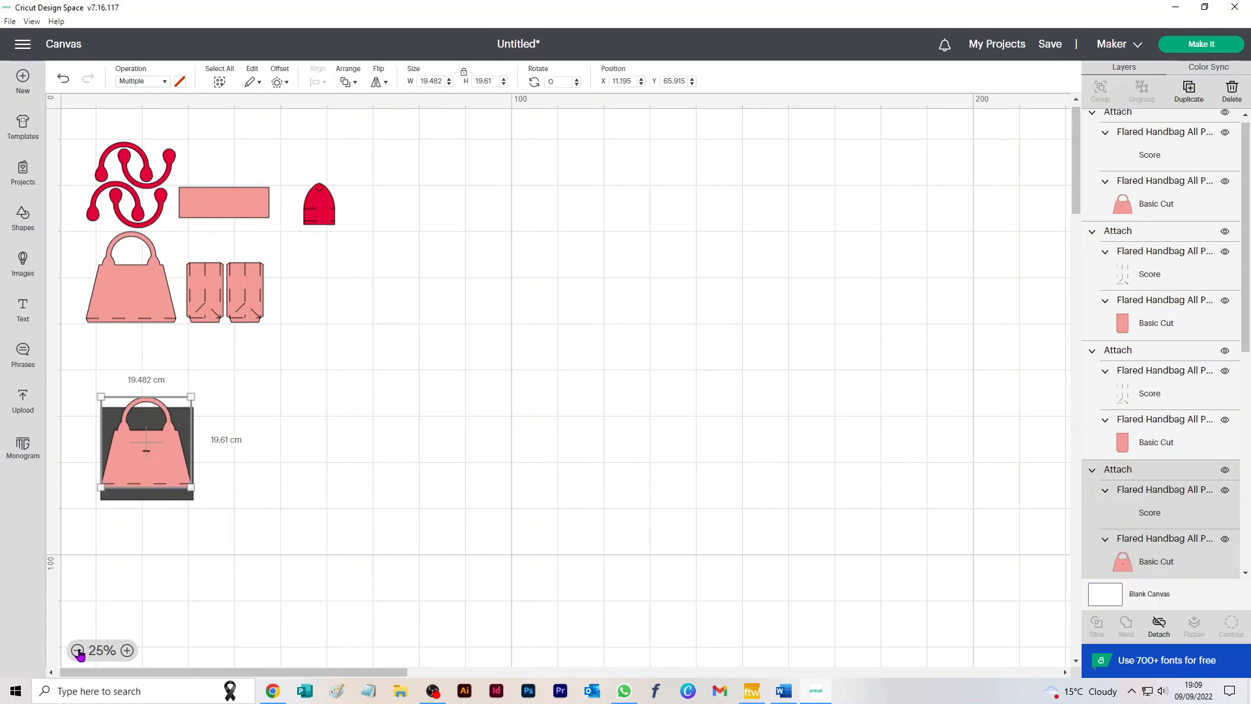
Step: Position the slotted handbag piece inside the 20 cm square at about X 11.3, Y 68.2 cm to check its fit
{"action": "left_click", "coordinate": [127, 650]}
{"action": "left_click", "coordinate": [127, 650]}
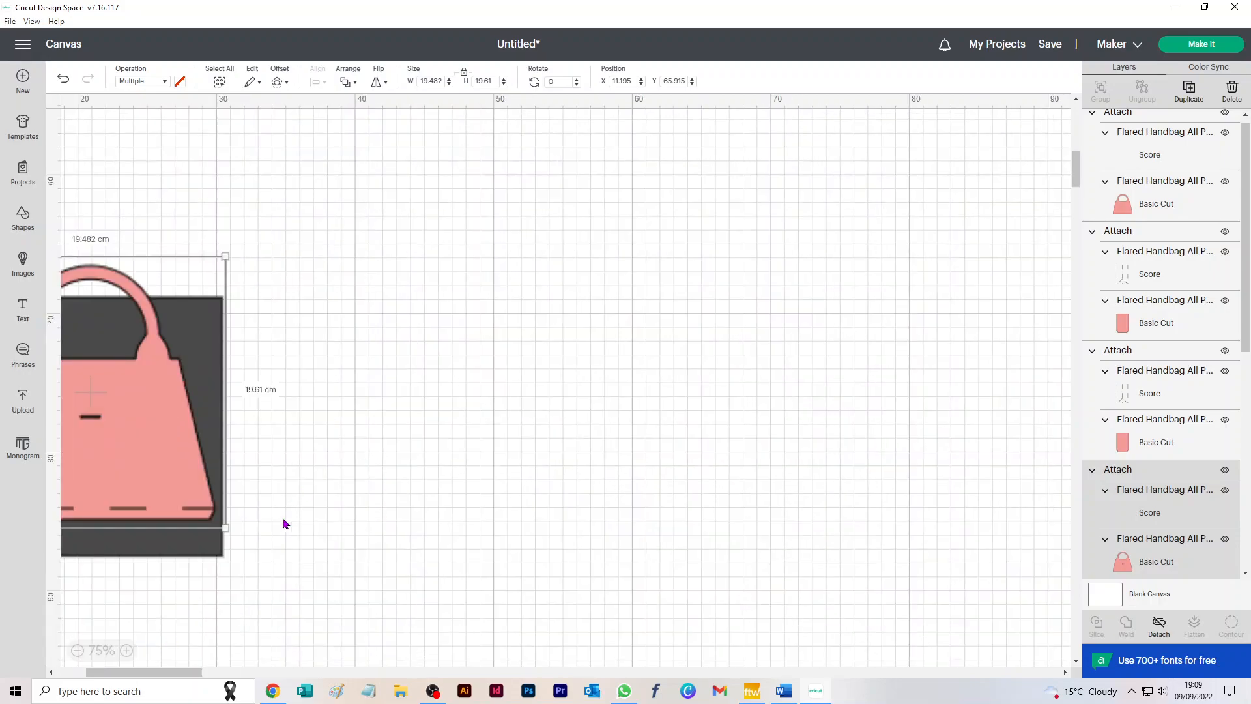
{"action": "left_click_drag", "start_coordinate": [292, 527], "coordinate": [667, 411]}
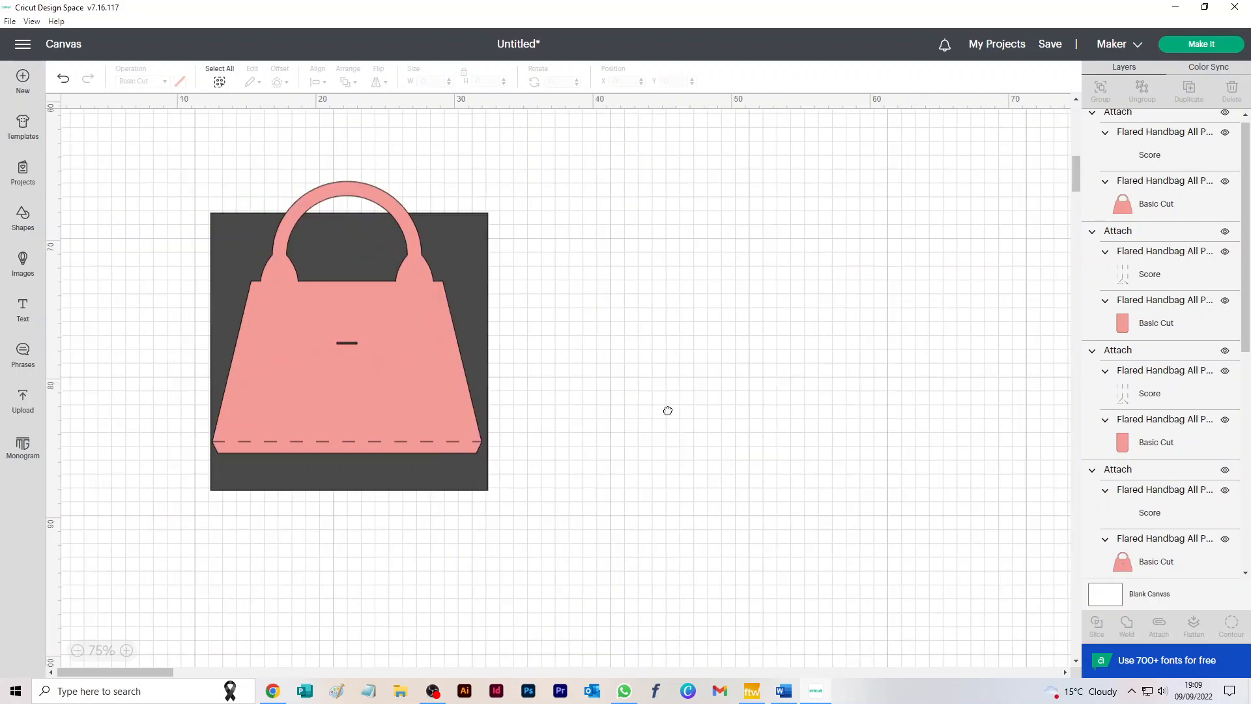
{"action": "left_click_drag", "start_coordinate": [358, 376], "coordinate": [361, 406]}
{"action": "scroll", "coordinate": [597, 452], "scroll_direction": "up", "scroll_amount": 5}
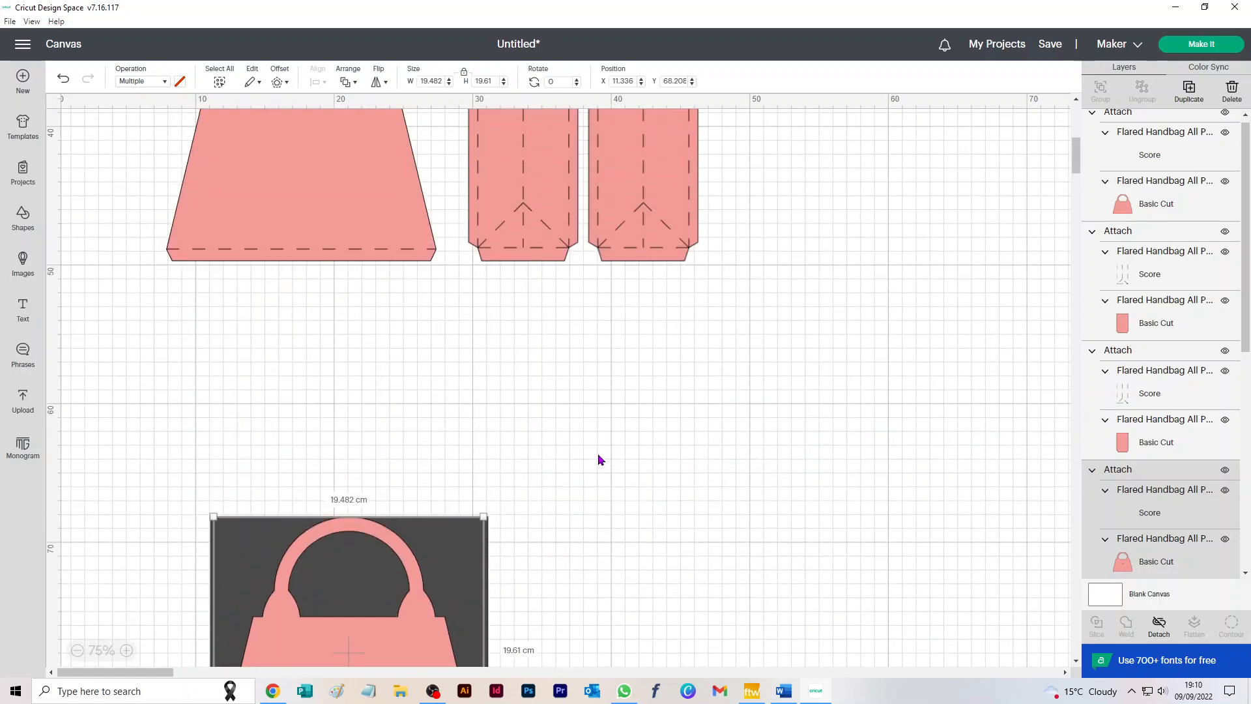
{"action": "scroll", "coordinate": [599, 455], "scroll_direction": "down", "scroll_amount": 5}
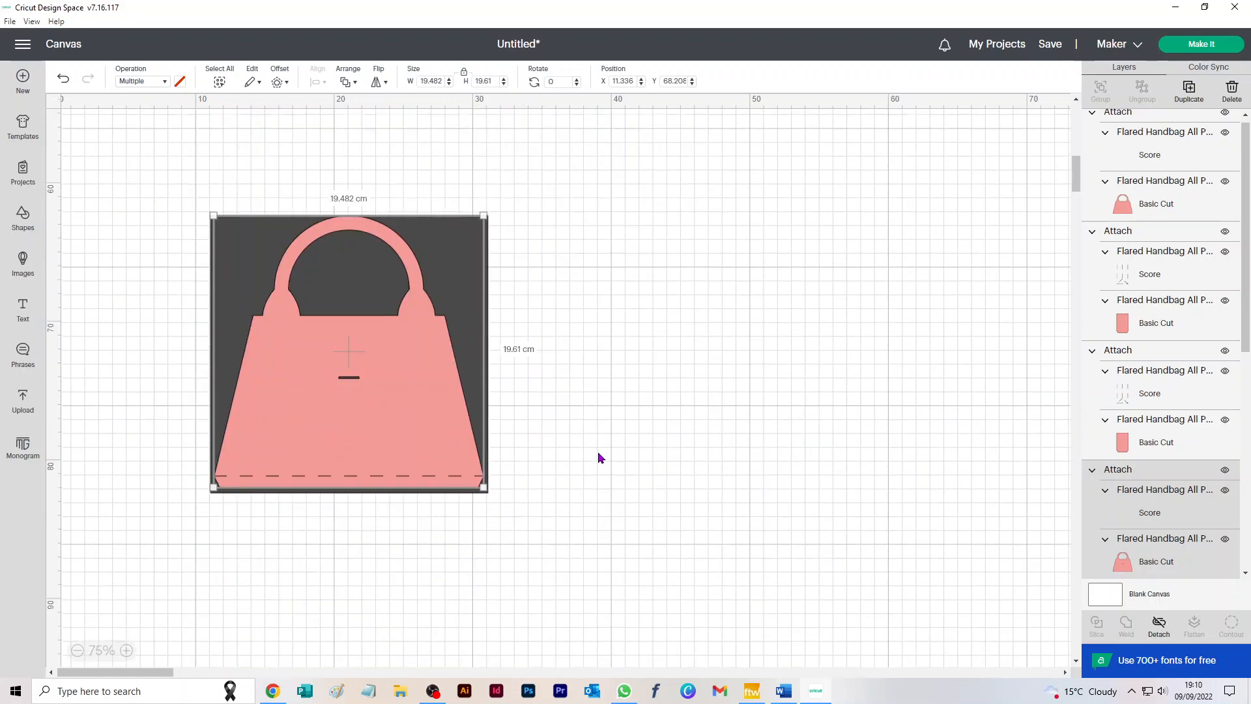
{"action": "left_click", "coordinate": [622, 244]}
{"action": "left_click", "coordinate": [472, 226]}
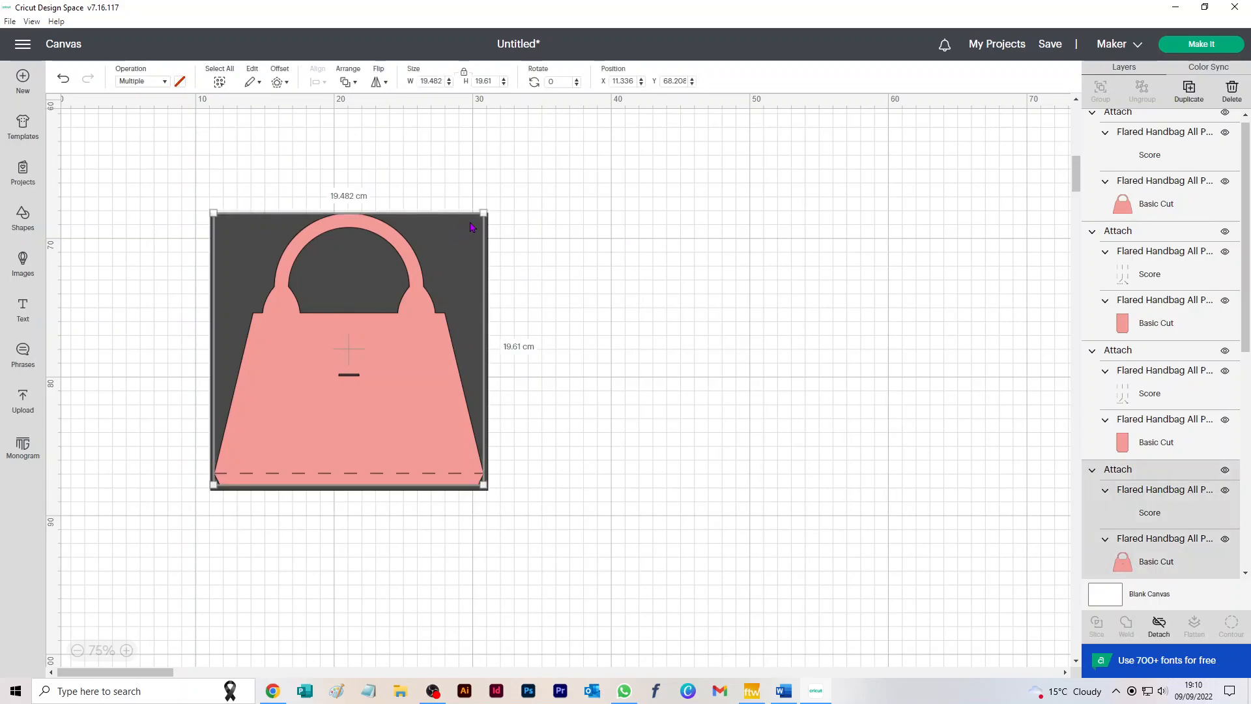
Step: Move the slotted handbag piece off the square to beside the side panels, and place the square below the pieces at about X 10, Y 57 cm
{"action": "left_click_drag", "start_coordinate": [352, 375], "coordinate": [655, 354]}
{"action": "left_click_drag", "start_coordinate": [411, 401], "coordinate": [272, 364]}
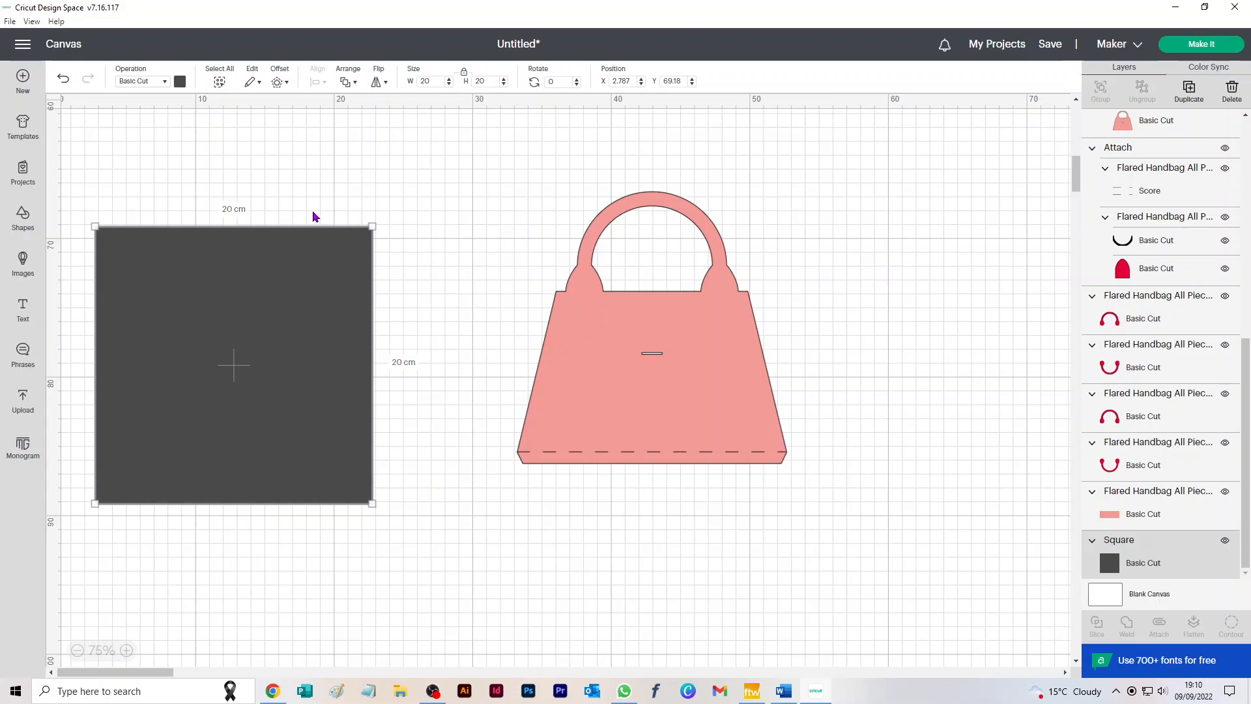
{"action": "scroll", "coordinate": [399, 215], "scroll_direction": "up", "scroll_amount": 7}
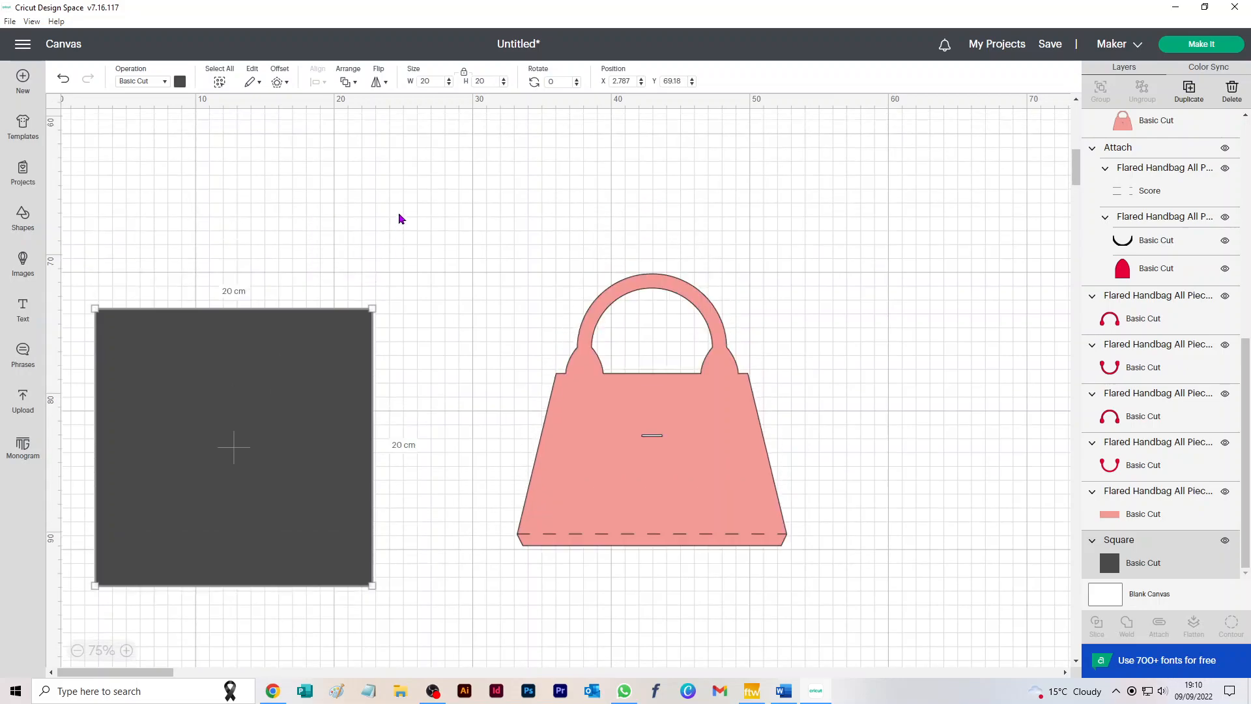
{"action": "left_click_drag", "start_coordinate": [643, 656], "coordinate": [823, 208]}
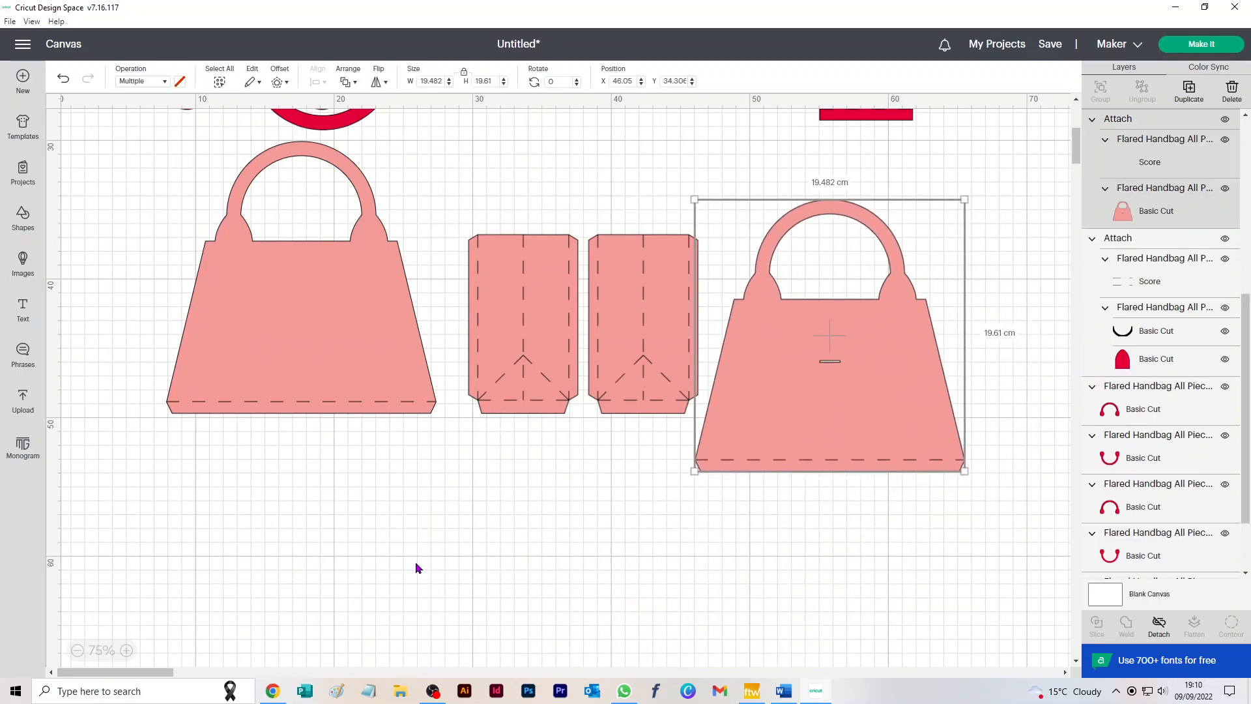
{"action": "scroll", "coordinate": [399, 534], "scroll_direction": "down", "scroll_amount": 2}
{"action": "left_click_drag", "start_coordinate": [330, 601], "coordinate": [432, 429]}
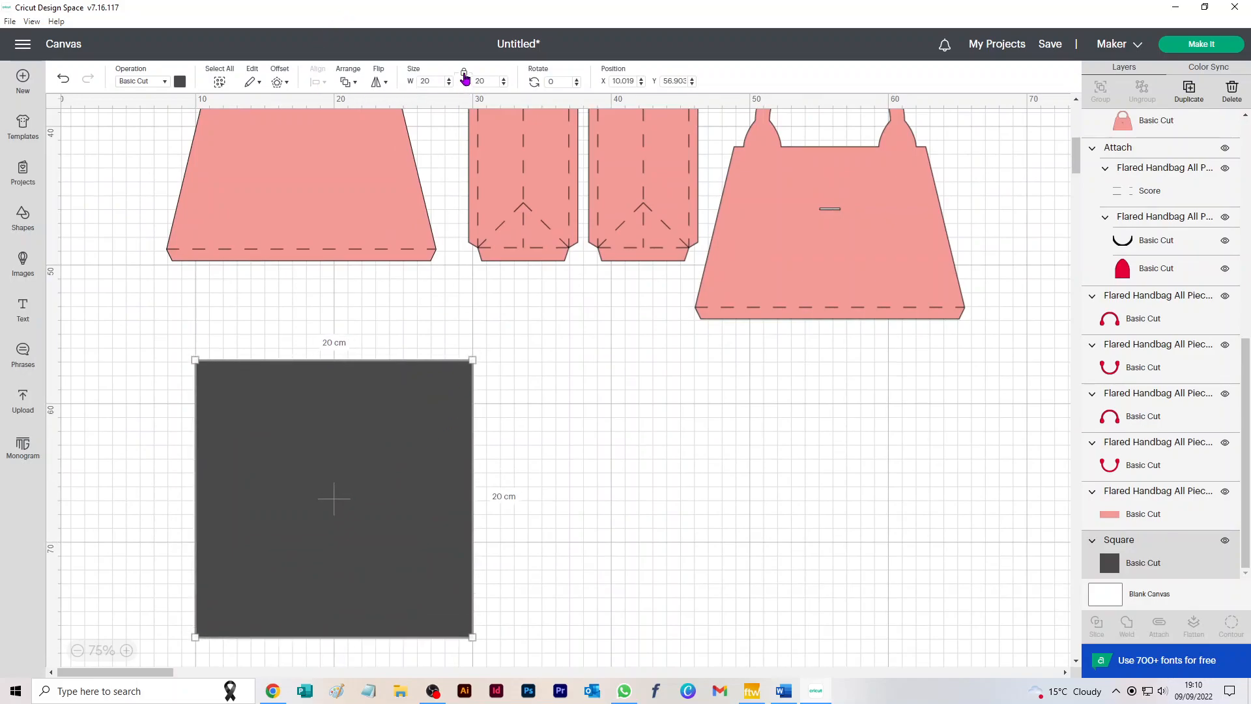
Step: Unlock the square's proportions and resize it to a rectangle 21 cm wide and about 30 cm tall
{"action": "left_click", "coordinate": [430, 82]}
{"action": "type", "text": "2"}
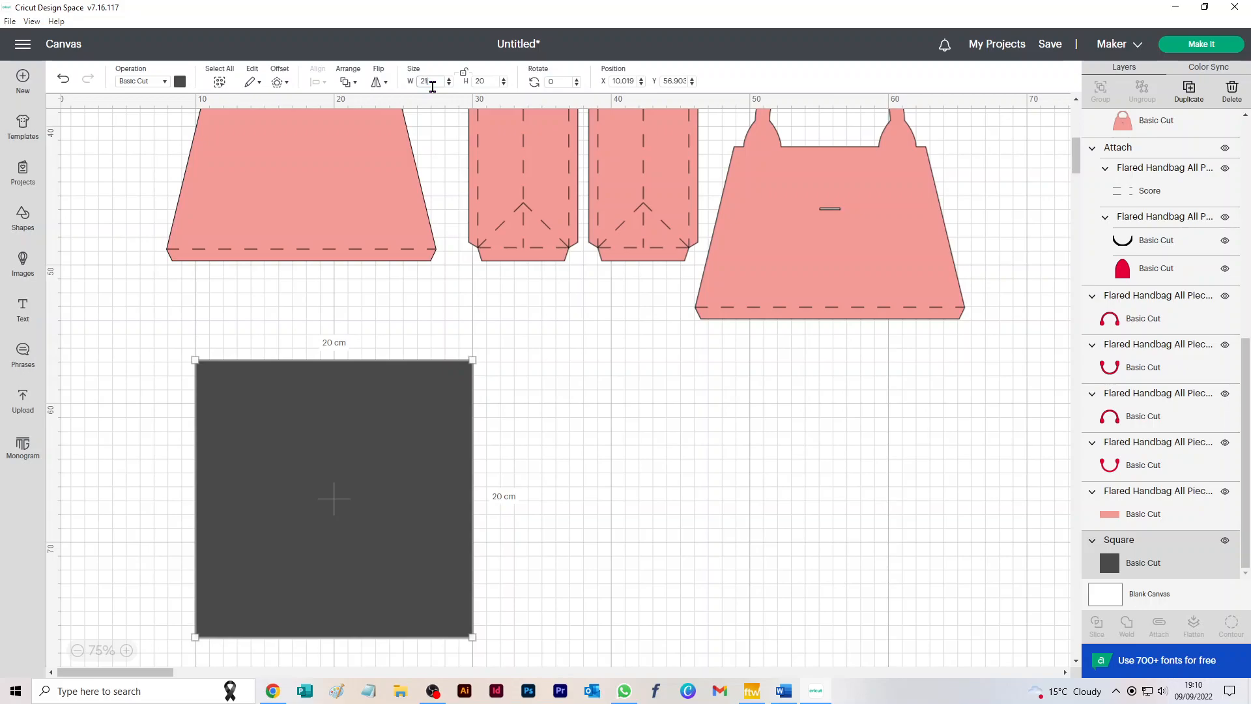
{"action": "type", "text": "1"}
{"action": "key", "text": "Tab"}
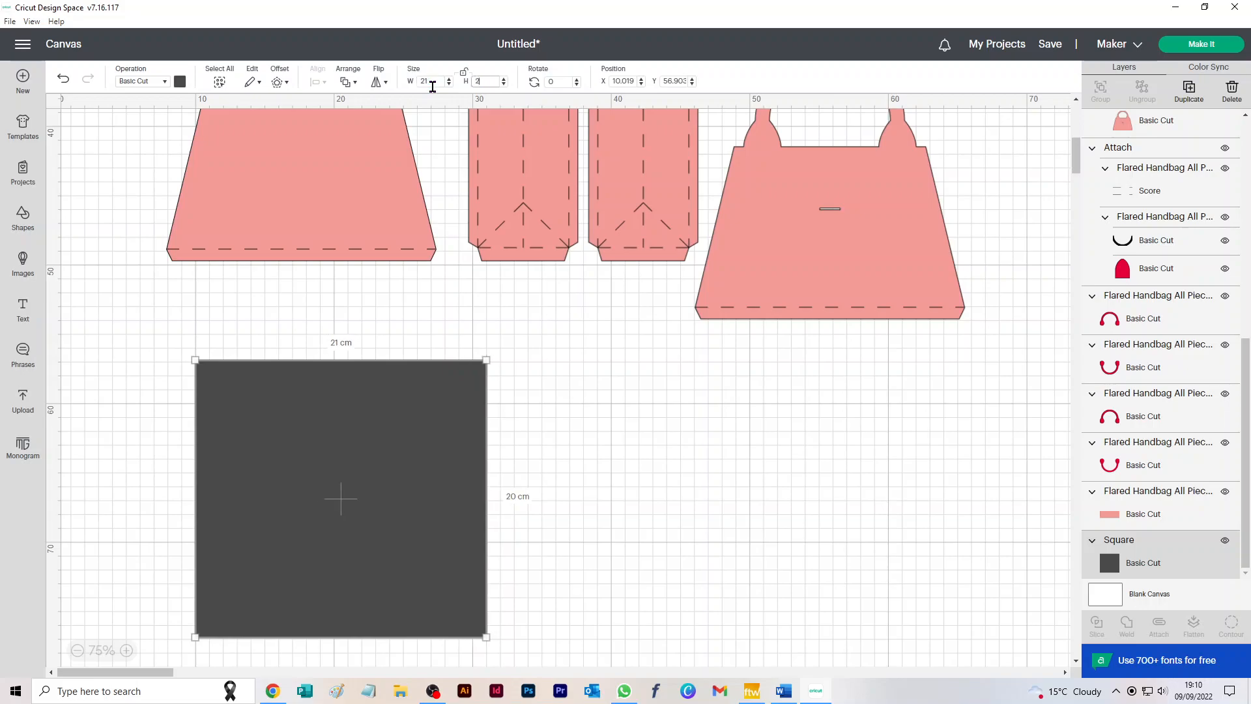
{"action": "key", "text": "Return"}
Step: Place the slotted handbag piece in the upper part of the dark rectangle, at about X 10.8, Y 57.3 cm
{"action": "scroll", "coordinate": [593, 455], "scroll_direction": "down", "scroll_amount": 2}
{"action": "left_click", "coordinate": [740, 310]}
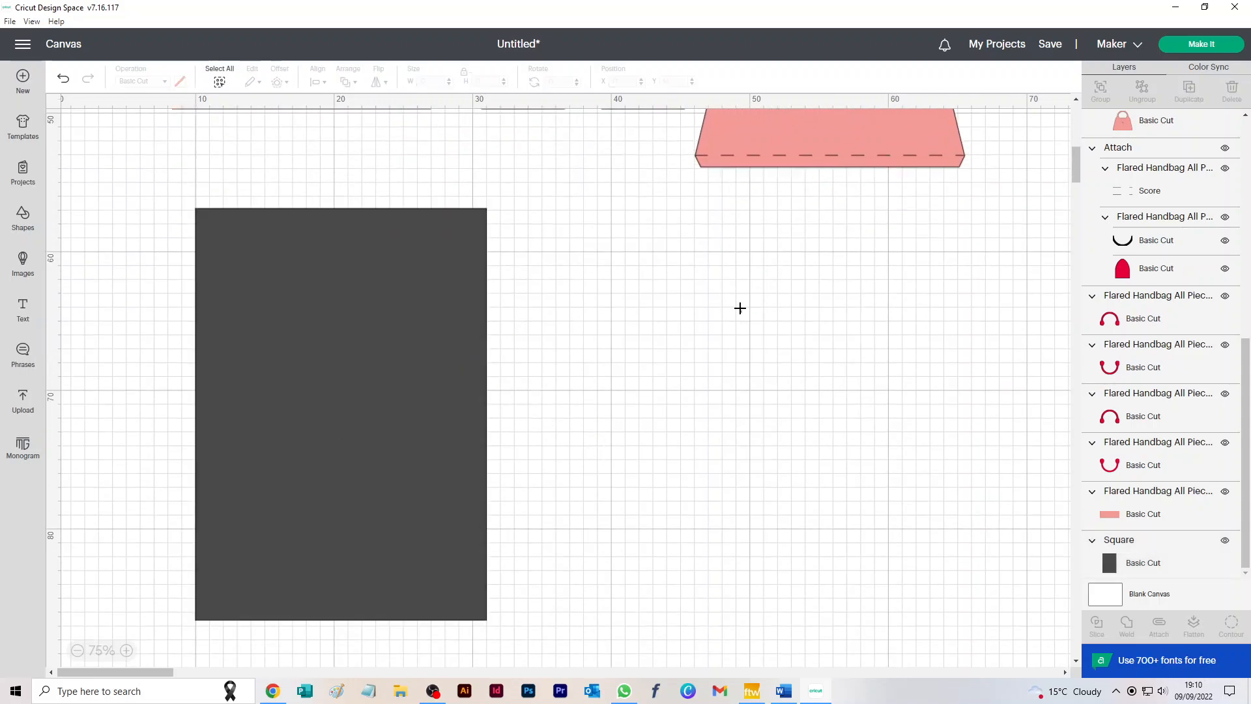
{"action": "left_click_drag", "start_coordinate": [819, 131], "coordinate": [330, 446]}
{"action": "left_click", "coordinate": [498, 448]}
Step: Rotate one side panel by 90 degrees and fit it on the dark rectangle below the slotted handbag piece
{"action": "scroll", "coordinate": [684, 358], "scroll_direction": "up", "scroll_amount": 7}
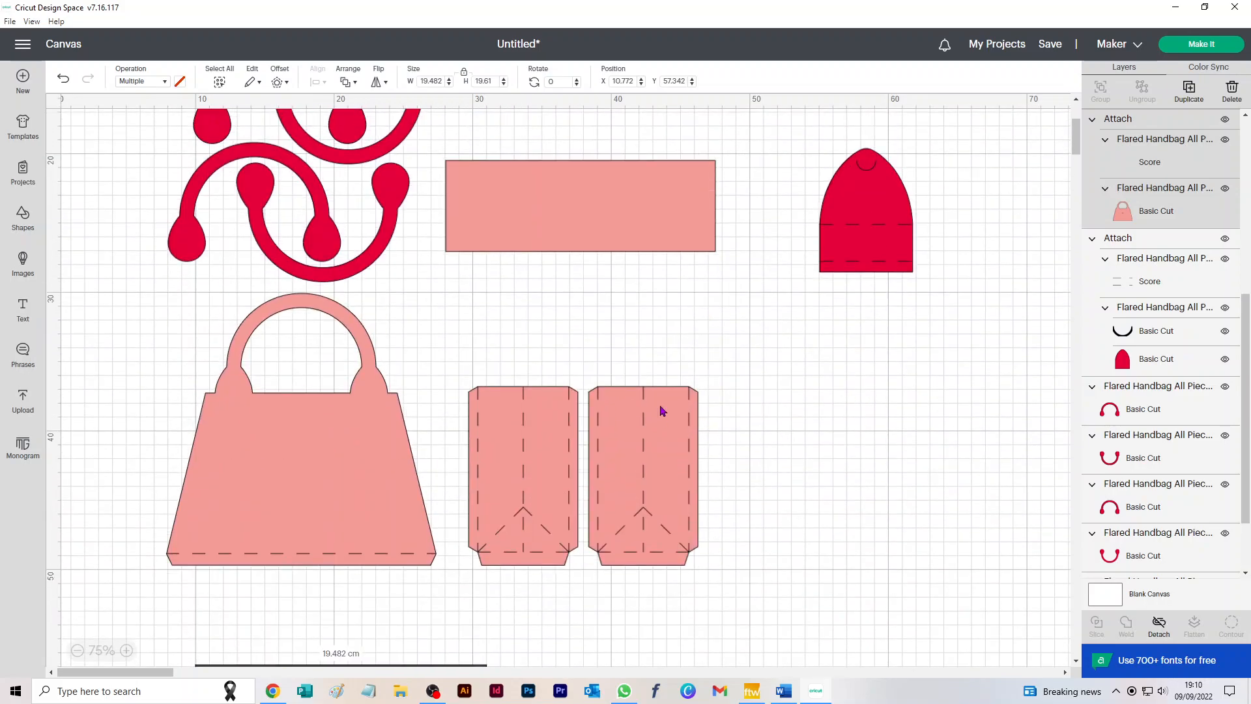
{"action": "left_click_drag", "start_coordinate": [659, 406], "coordinate": [707, 525]}
{"action": "scroll", "coordinate": [789, 406], "scroll_direction": "down", "scroll_amount": 5}
{"action": "left_click_drag", "start_coordinate": [687, 359], "coordinate": [663, 502]}
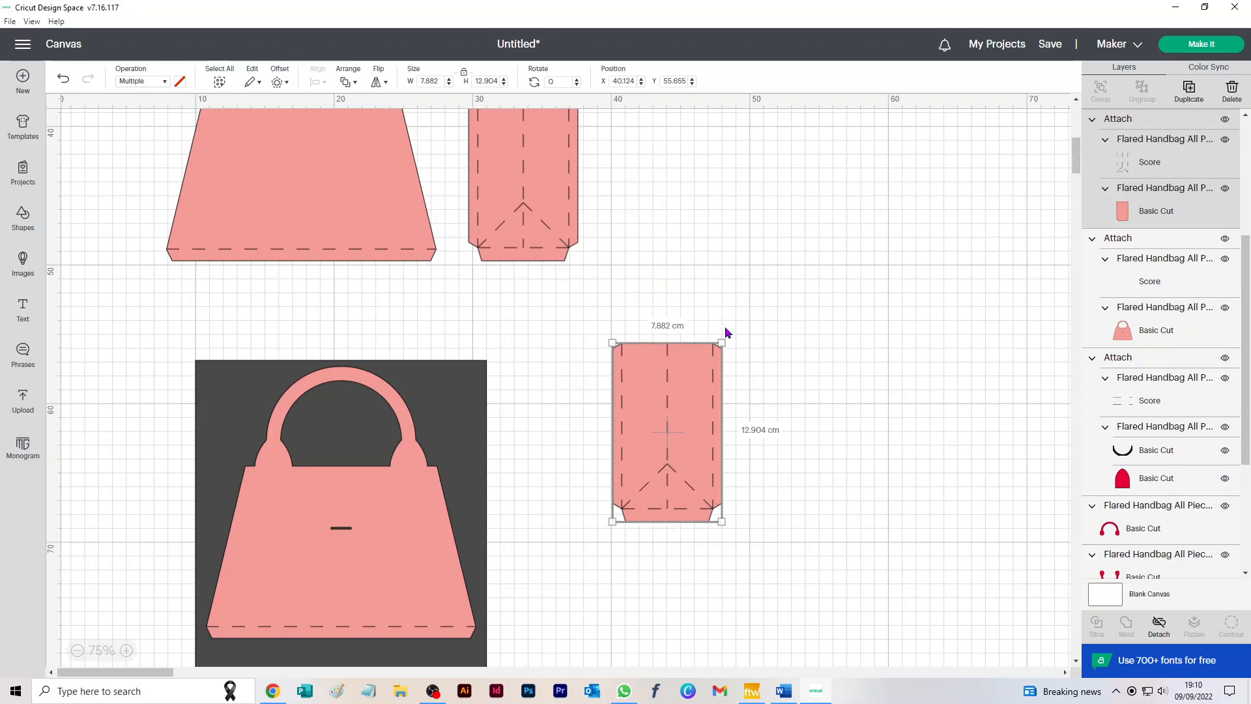
{"action": "left_click_drag", "start_coordinate": [730, 330], "coordinate": [793, 502]}
{"action": "left_click_drag", "start_coordinate": [648, 478], "coordinate": [643, 566]}
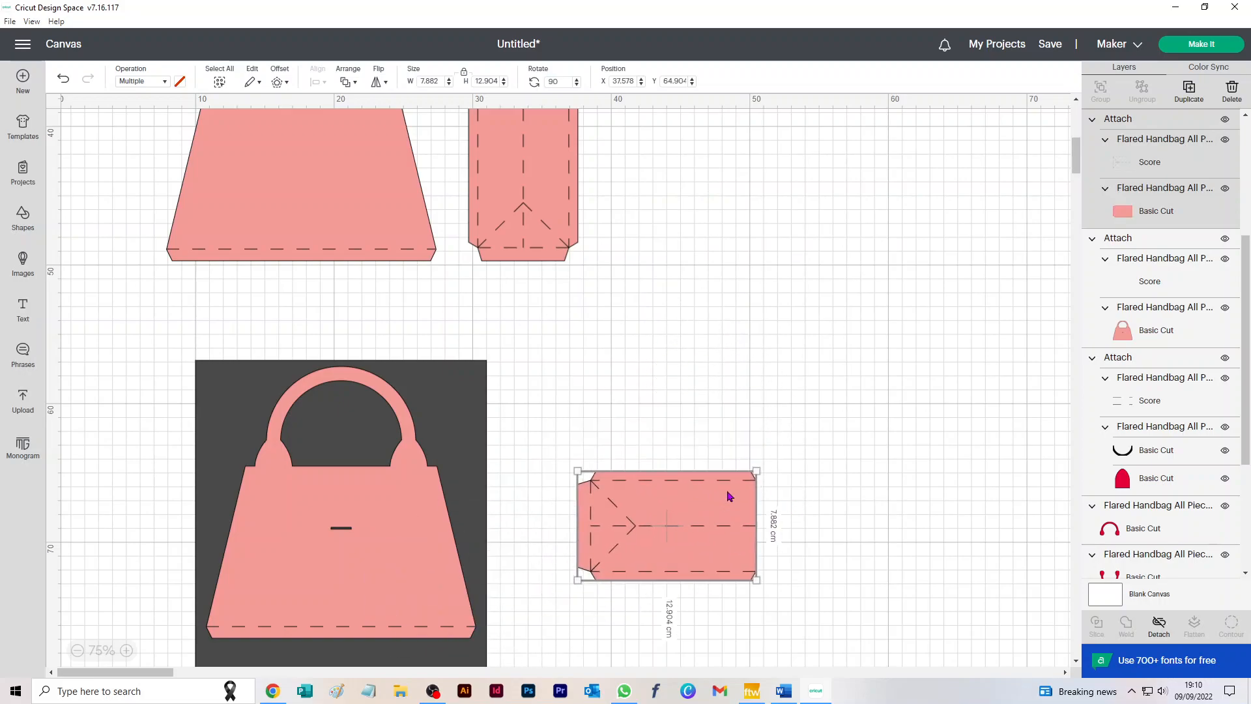
{"action": "scroll", "coordinate": [718, 229], "scroll_direction": "down", "scroll_amount": 7}
{"action": "left_click_drag", "start_coordinate": [671, 117], "coordinate": [349, 294]}
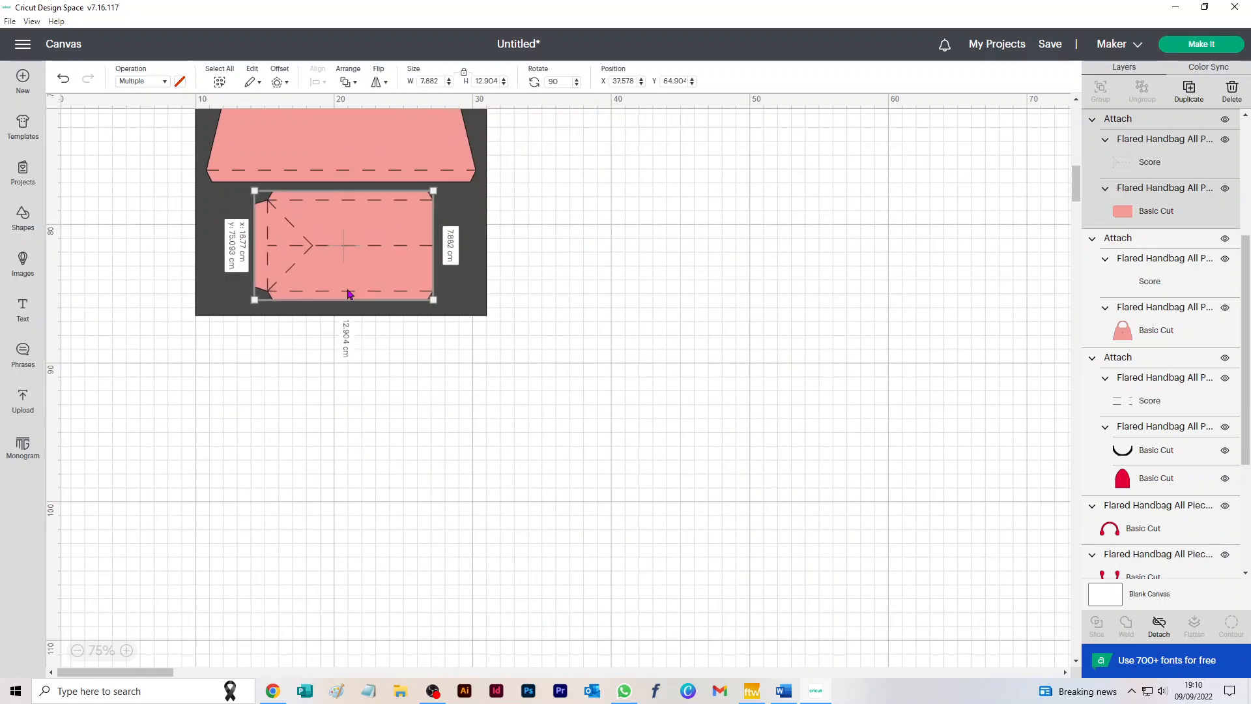
Step: Move the plain handbag piece to open space, rotate the other side panel by 90 degrees, and place it directly beneath that piece
{"action": "scroll", "coordinate": [753, 315], "scroll_direction": "up", "scroll_amount": 7}
{"action": "left_click_drag", "start_coordinate": [427, 259], "coordinate": [650, 265]}
{"action": "left_click_drag", "start_coordinate": [545, 195], "coordinate": [652, 574]}
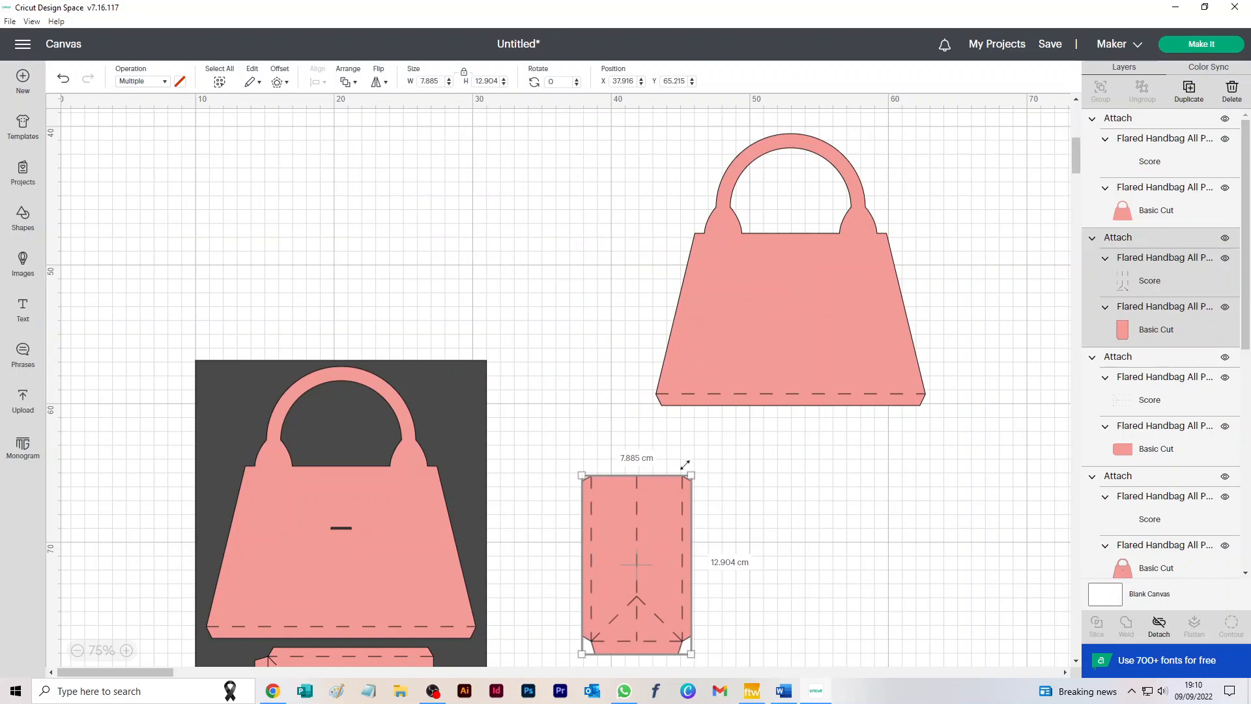
{"action": "left_click_drag", "start_coordinate": [700, 468], "coordinate": [741, 629]}
{"action": "left_click_drag", "start_coordinate": [664, 550], "coordinate": [798, 428]}
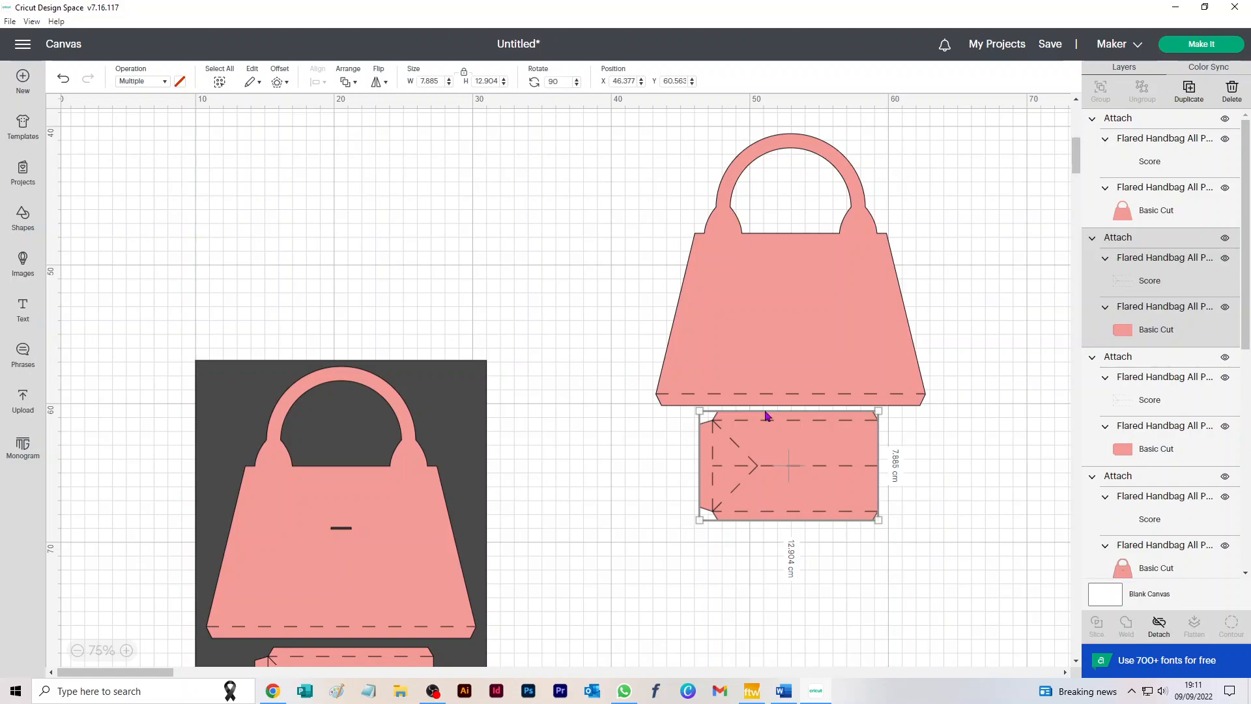
Step: Undo the trial layout back to before the first side panel was rotated
{"action": "key", "text": "ctrl+z"}
{"action": "key", "text": "ctrl+z"}
{"action": "key", "text": "ctrl+z"}
{"action": "key", "text": "ctrl+z"}
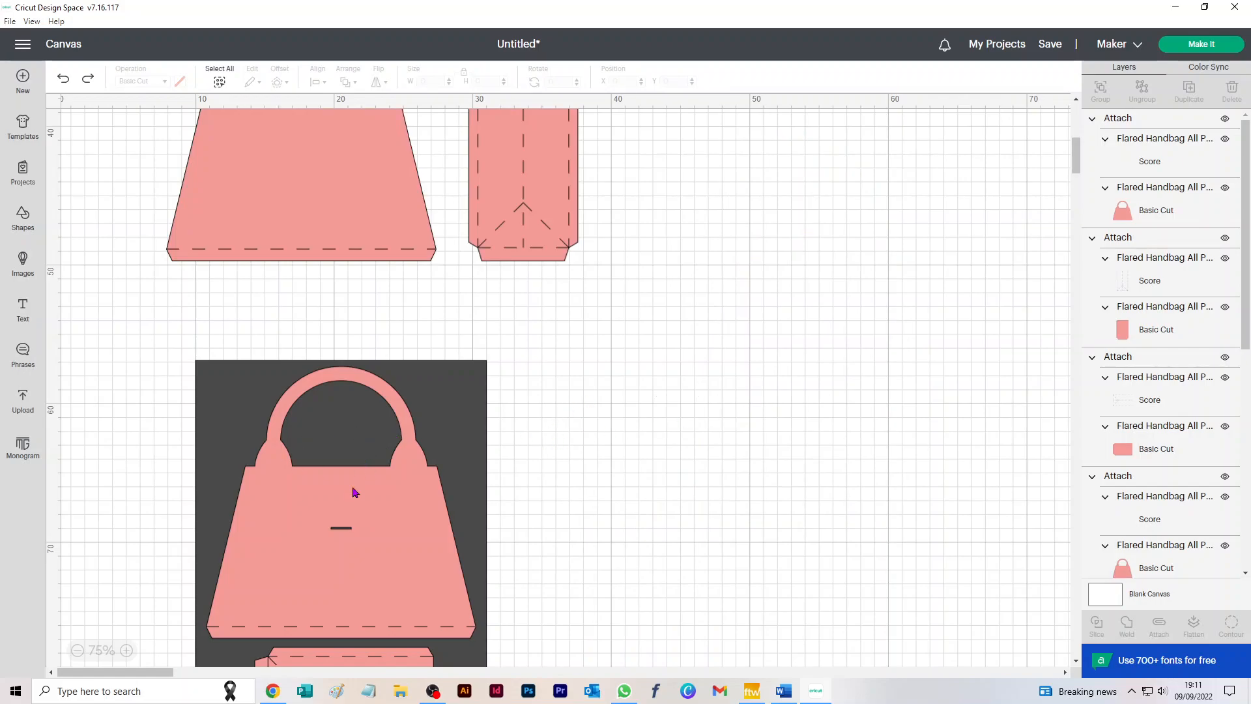
{"action": "key", "text": "ctrl+z"}
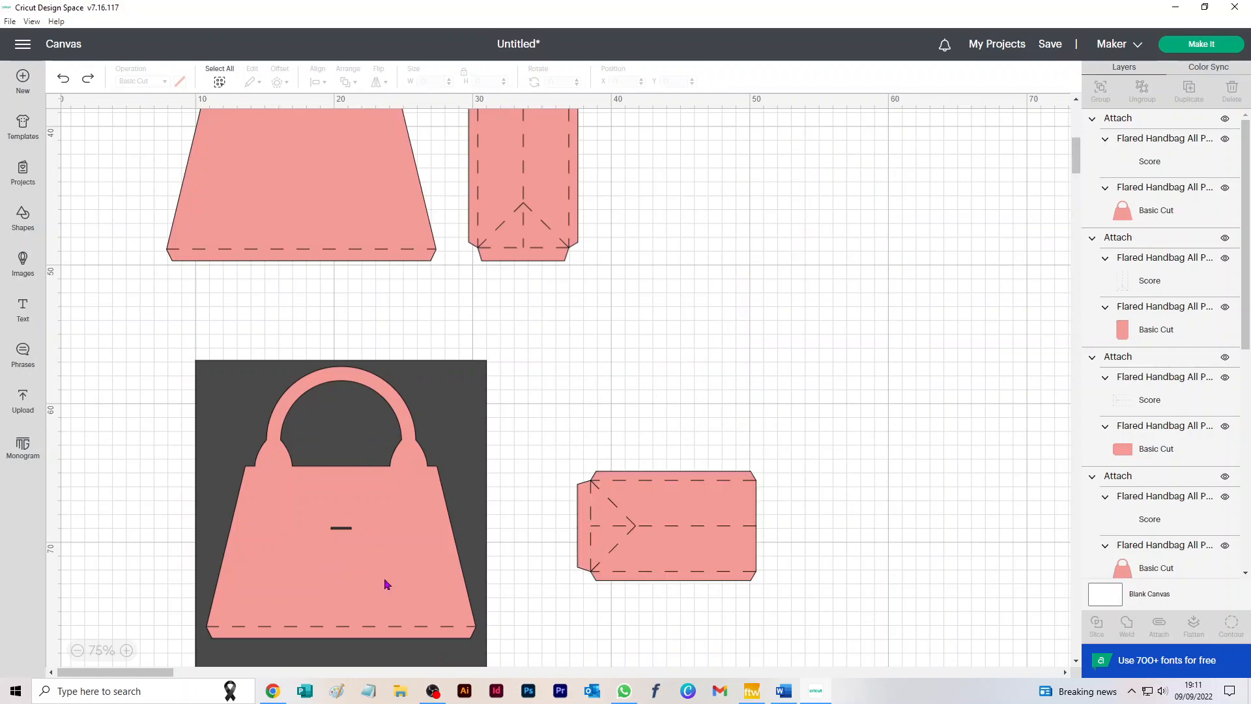
{"action": "key", "text": "ctrl+z"}
{"action": "key", "text": "ctrl+z"}
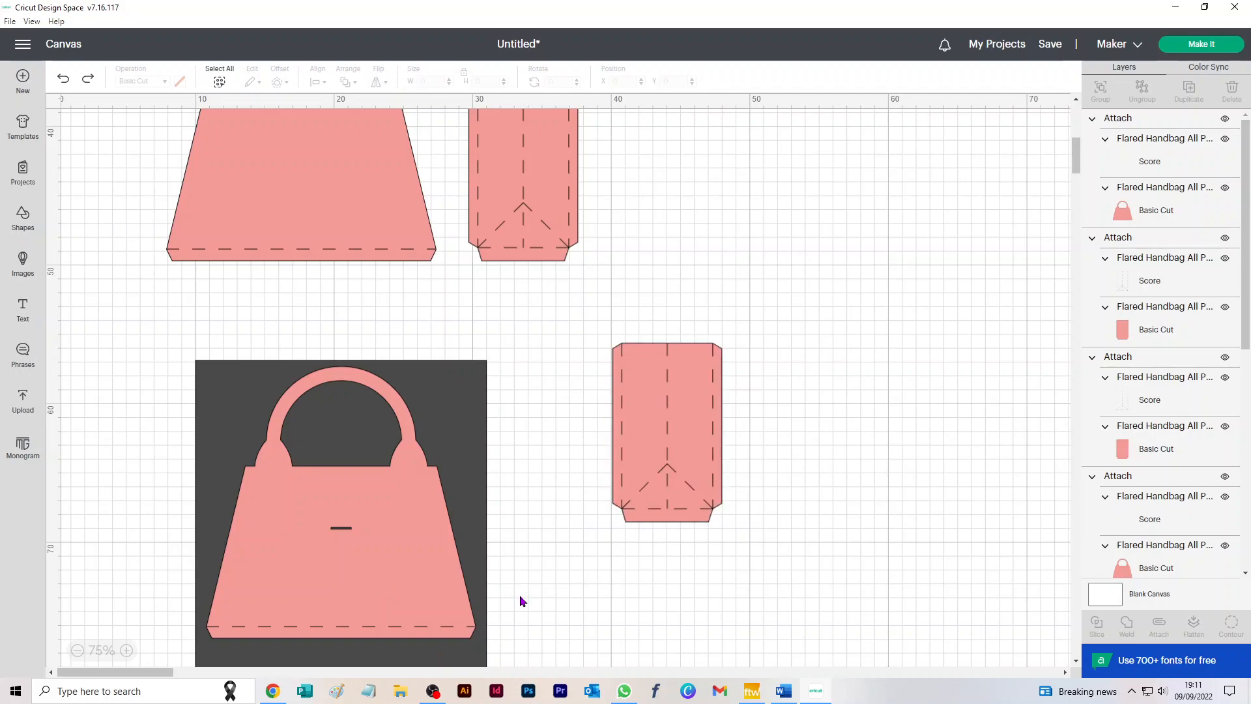
Step: Return the side panel to beside its twin, move the slotted handbag piece off the dark rectangle, and delete that rectangle
{"action": "left_click_drag", "start_coordinate": [655, 510], "coordinate": [627, 247]}
{"action": "left_click_drag", "start_coordinate": [351, 569], "coordinate": [721, 511]}
{"action": "left_click", "coordinate": [255, 569]}
{"action": "key", "text": "Delete"}
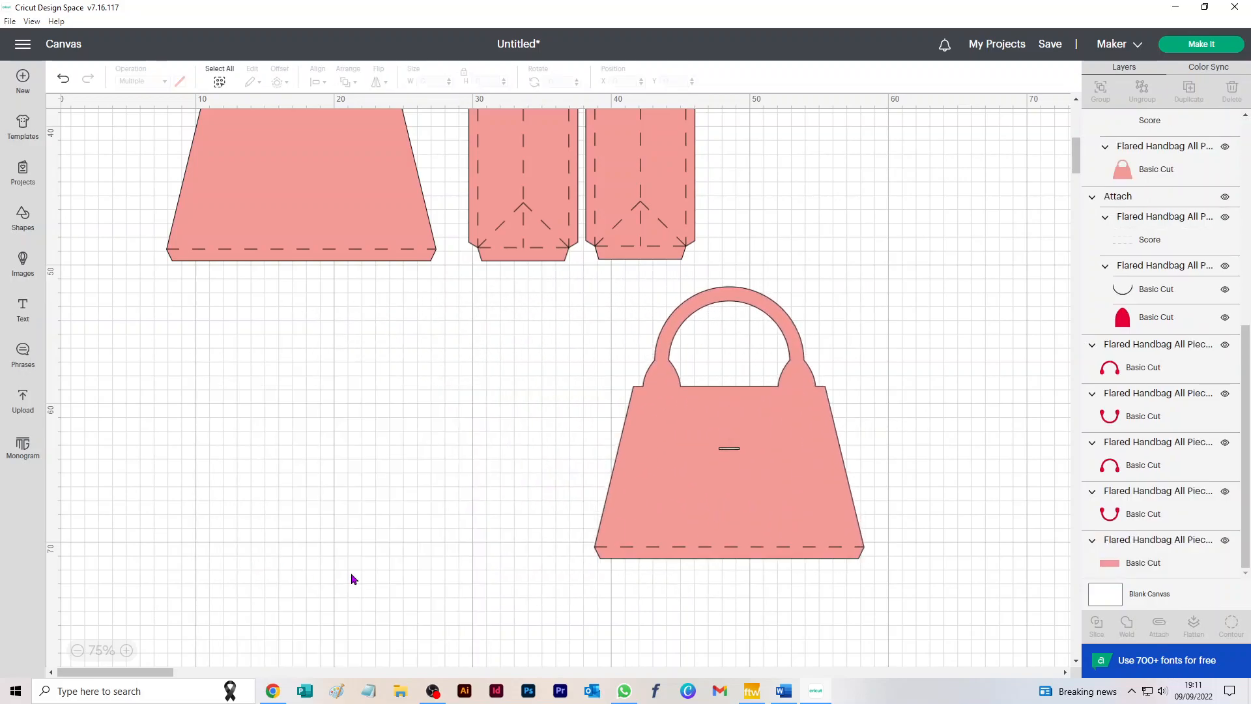
Step: Move the pink rectangle down to the base of the slotted handbag piece so it overlaps the bottom tab
{"action": "scroll", "coordinate": [374, 529], "scroll_direction": "up", "scroll_amount": 10}
{"action": "left_click_drag", "start_coordinate": [571, 367], "coordinate": [841, 576]}
{"action": "left_click", "coordinate": [592, 598]}
{"action": "left_click_drag", "start_coordinate": [463, 392], "coordinate": [350, 196]}
{"action": "left_click_drag", "start_coordinate": [747, 606], "coordinate": [689, 385]}
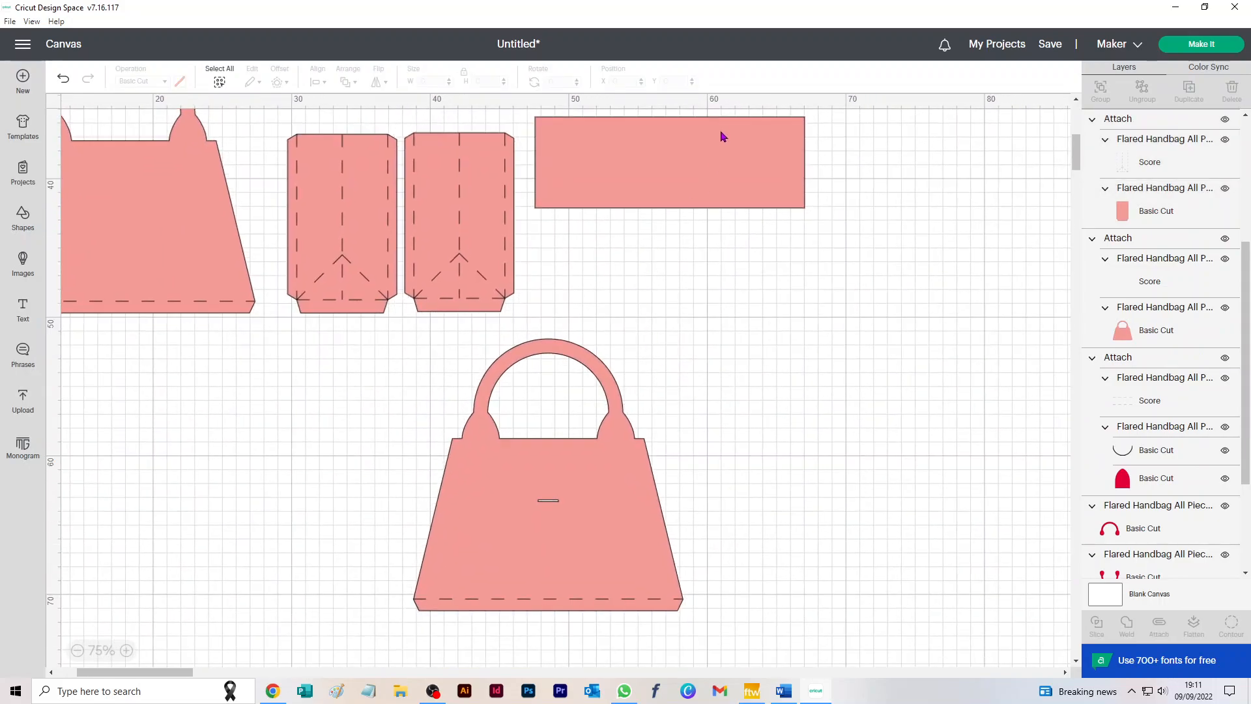
{"action": "left_click_drag", "start_coordinate": [686, 134], "coordinate": [567, 617]}
Step: Move the slotted handbag piece and its base rectangle together to about X 53.4, Y 38.4 cm
{"action": "left_click_drag", "start_coordinate": [771, 498], "coordinate": [571, 645]}
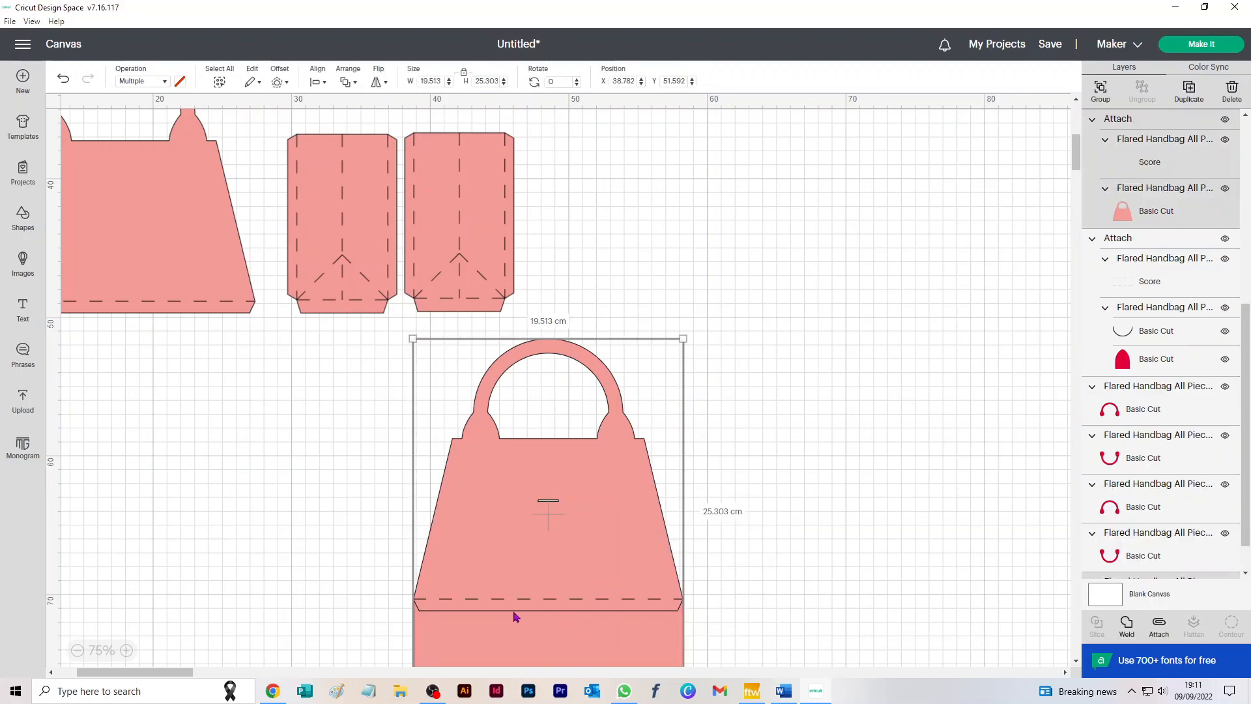
{"action": "left_click_drag", "start_coordinate": [526, 562], "coordinate": [718, 382]}
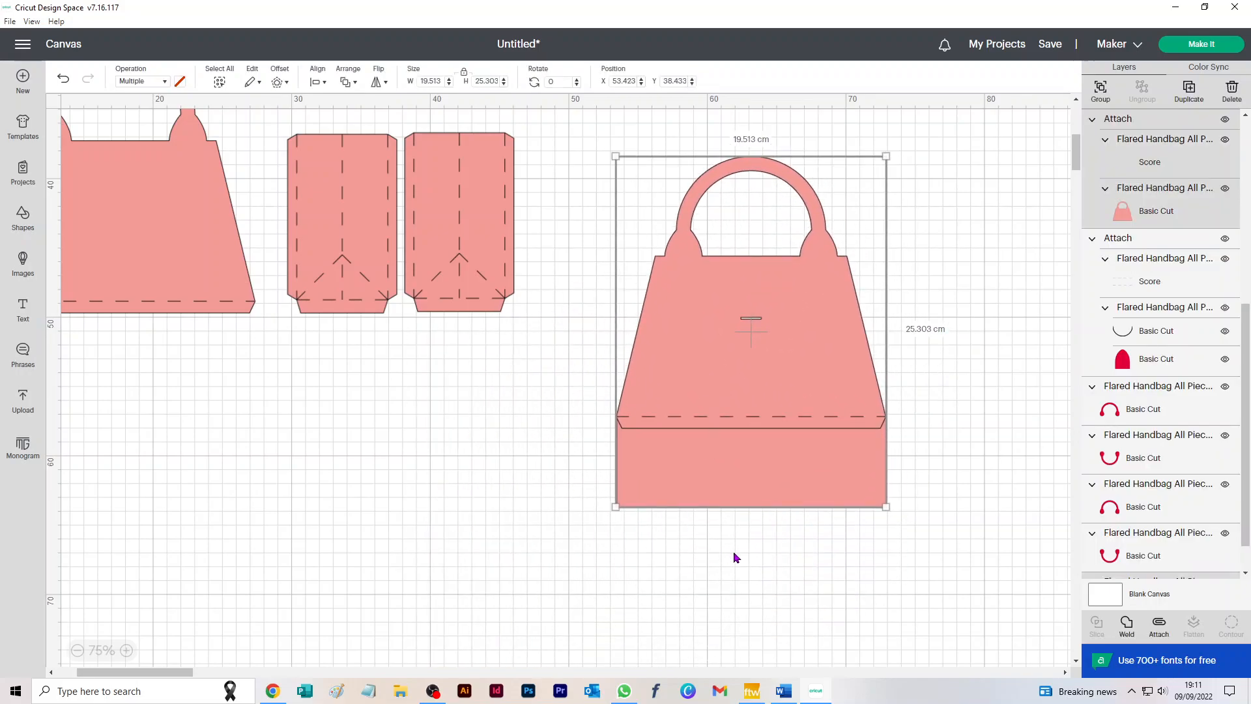
{"action": "left_click", "coordinate": [944, 442]}
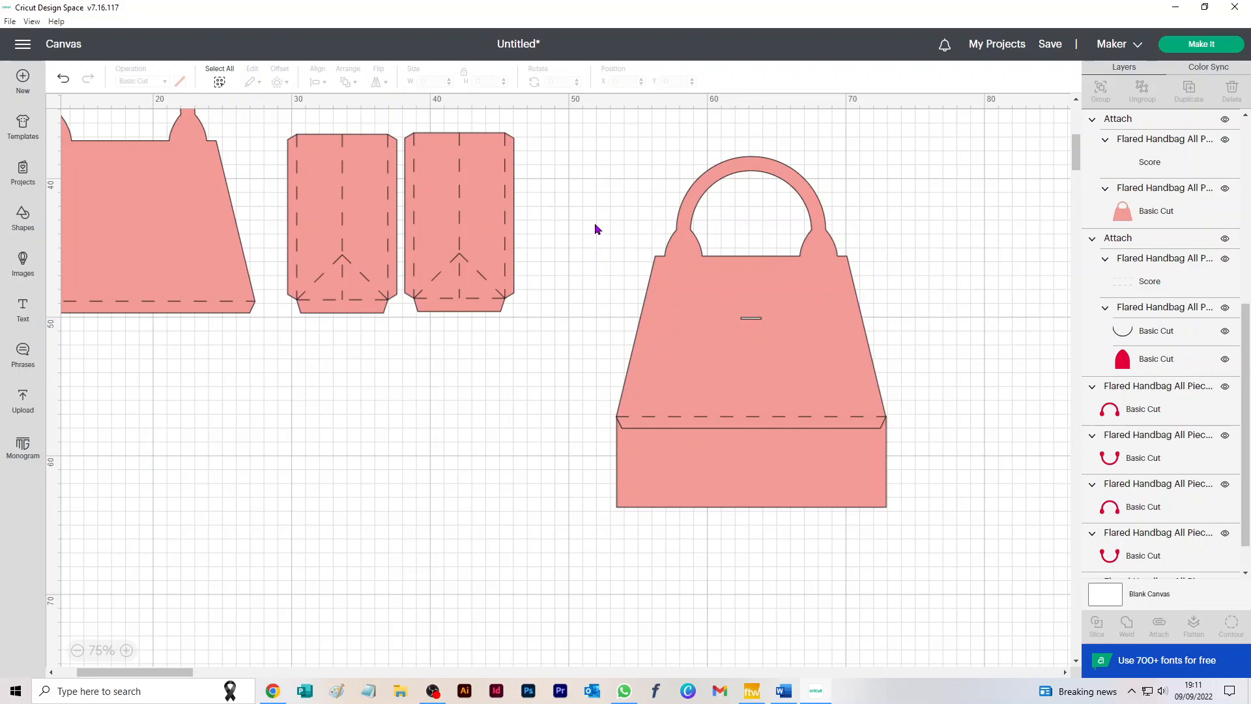
Step: Center the slotted handbag piece and the pink base rectangle horizontally on each other
{"action": "left_click_drag", "start_coordinate": [956, 166], "coordinate": [588, 578]}
{"action": "left_click", "coordinate": [317, 82]}
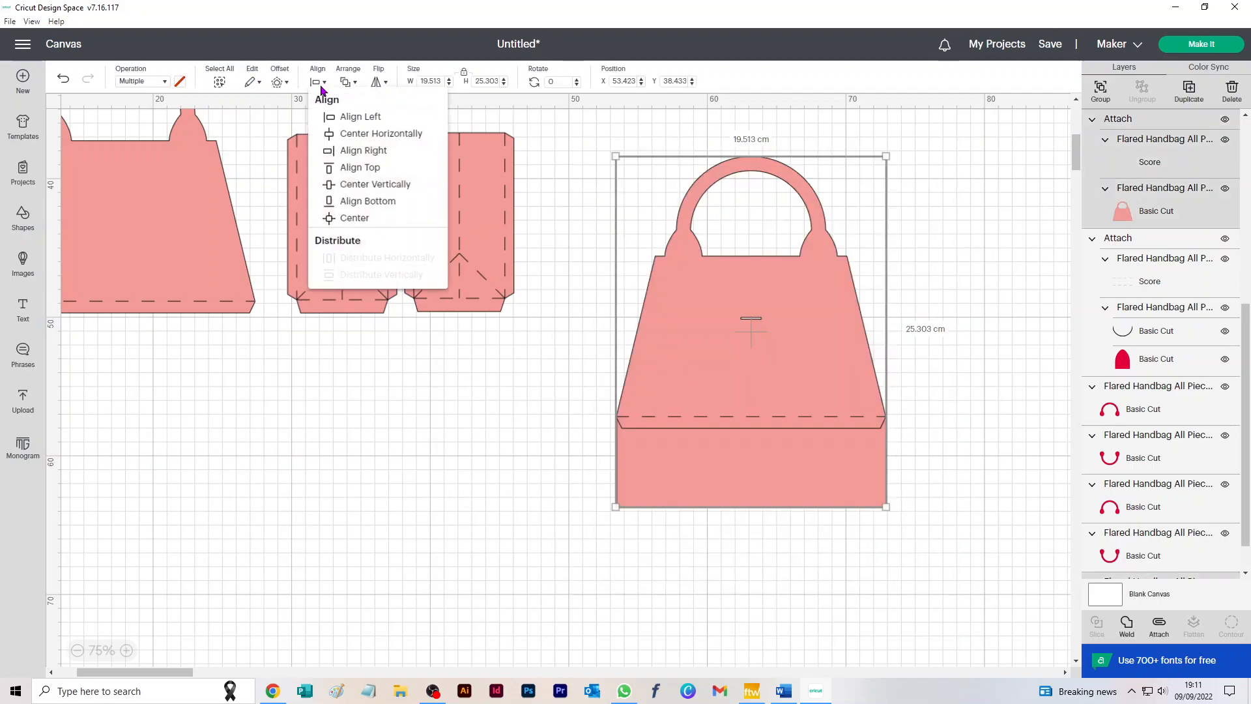
{"action": "left_click", "coordinate": [333, 134]}
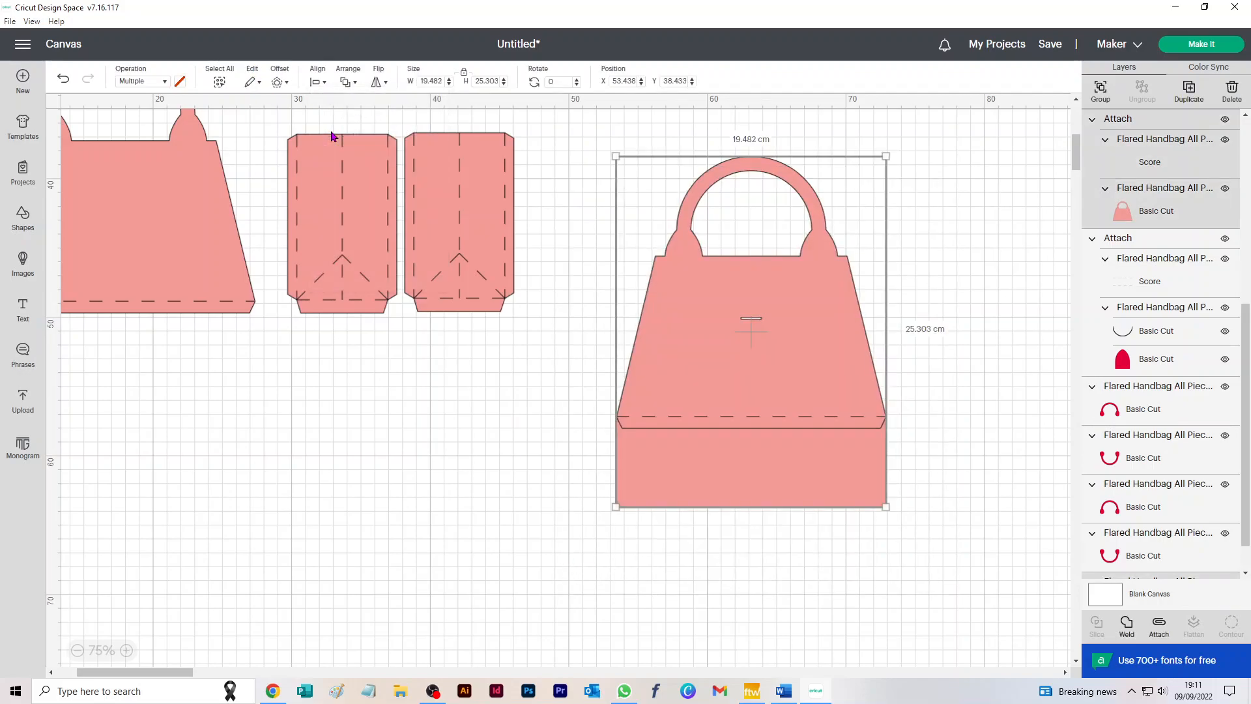
{"action": "left_click", "coordinate": [976, 393]}
Step: Detach the score line from the slotted handbag piece, and select the pink base rectangle below it
{"action": "left_click", "coordinate": [787, 270]}
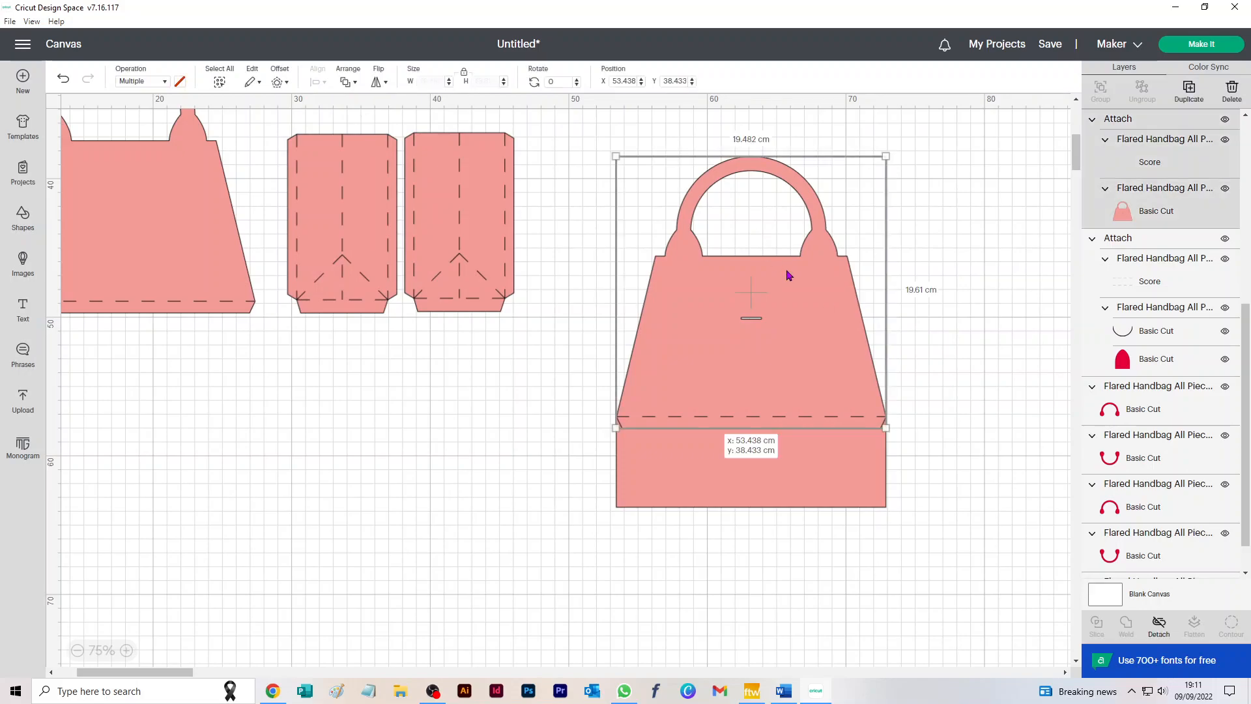
{"action": "left_click", "coordinate": [1159, 624]}
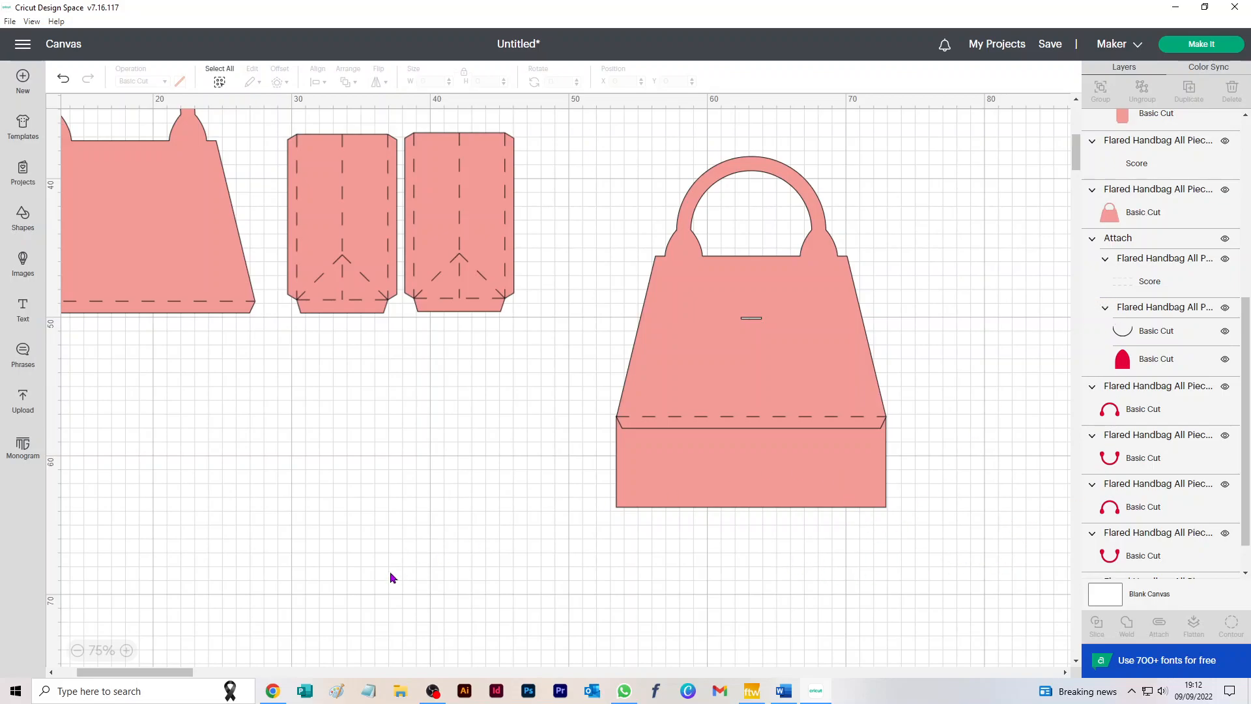
{"action": "left_click", "coordinate": [705, 500]}
{"action": "left_click", "coordinate": [132, 651]}
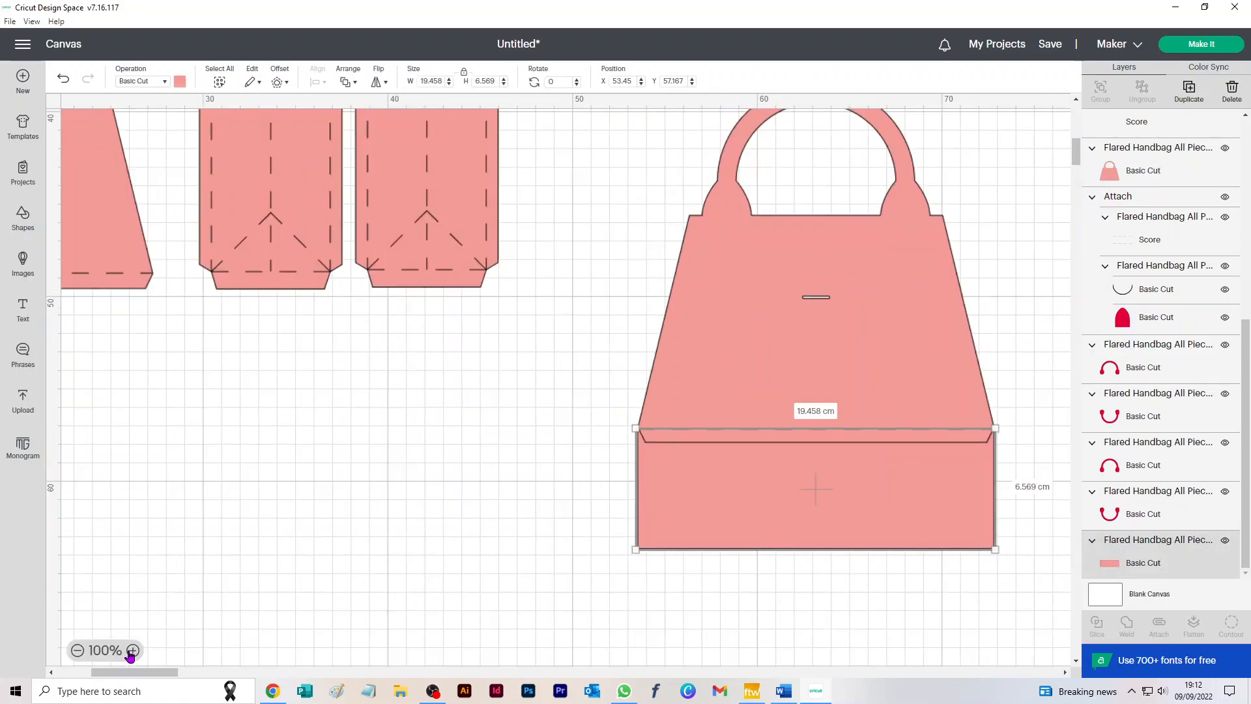
Step: Nudge the pink base rectangle down to Y 57.207 cm so its upper edge meets the handbag's bottom score line
{"action": "left_click", "coordinate": [132, 650]}
{"action": "left_click", "coordinate": [132, 650]}
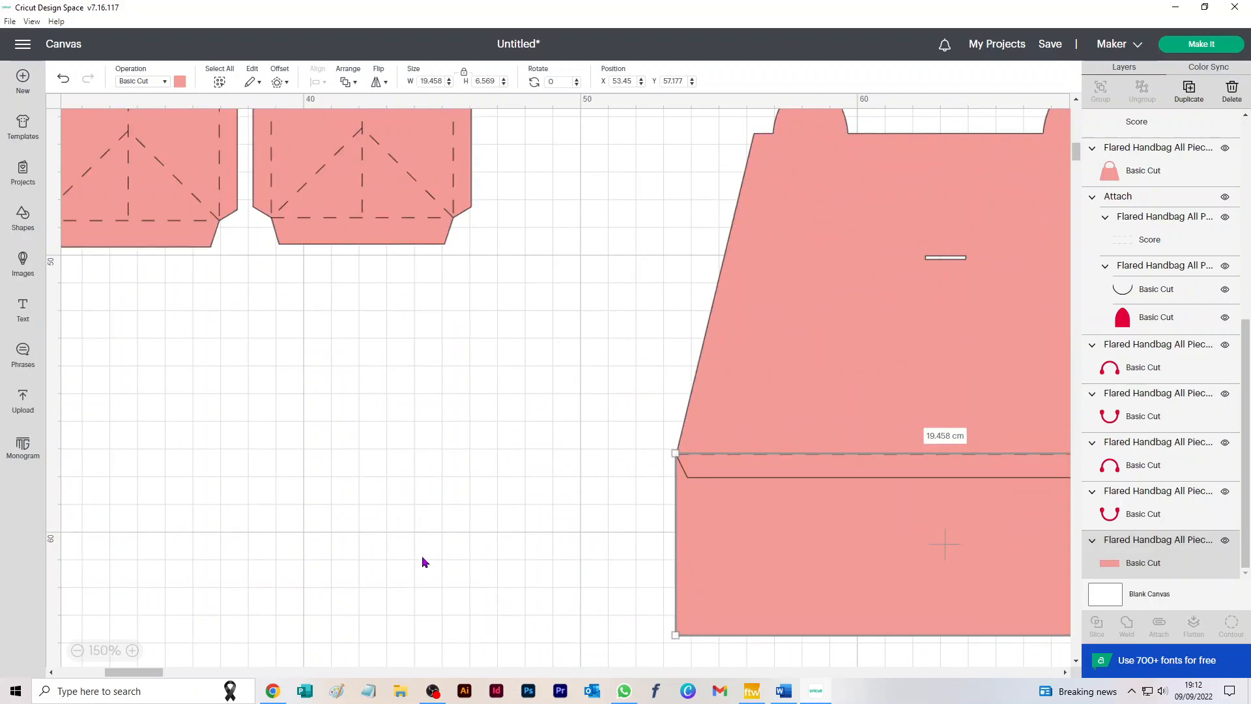
{"action": "key", "text": "Down"}
{"action": "key", "text": "Down"}
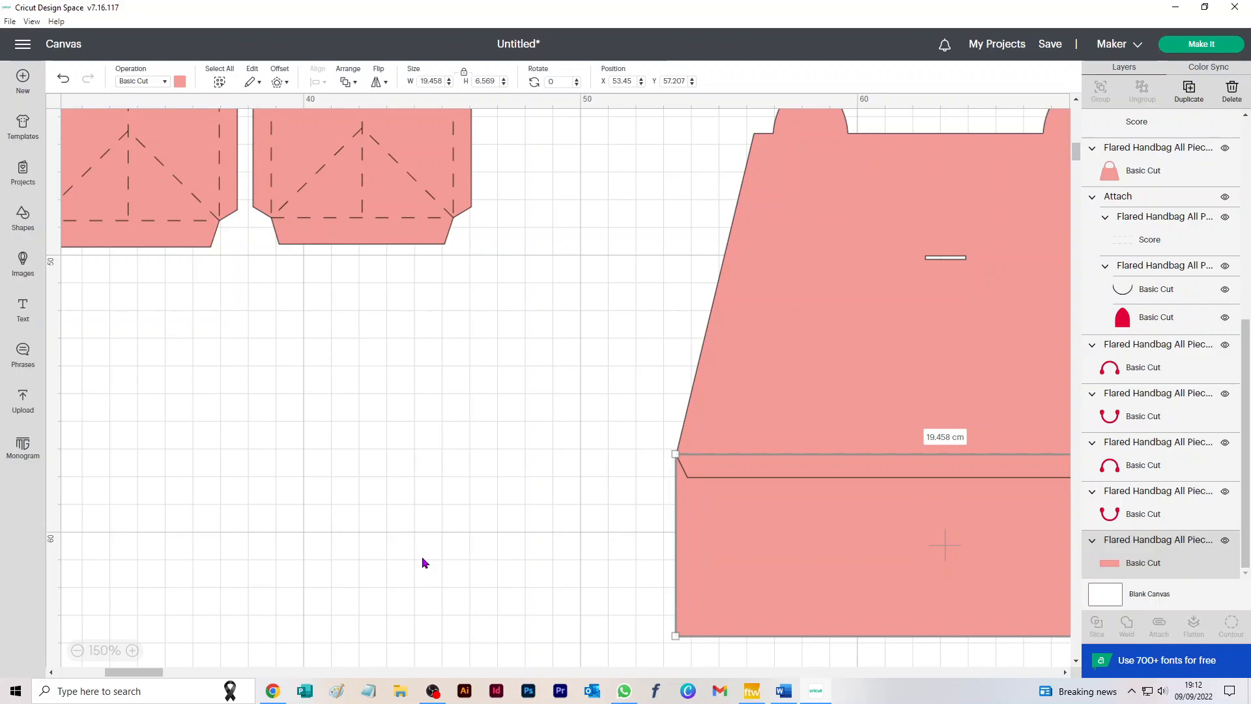
{"action": "left_click", "coordinate": [78, 650]}
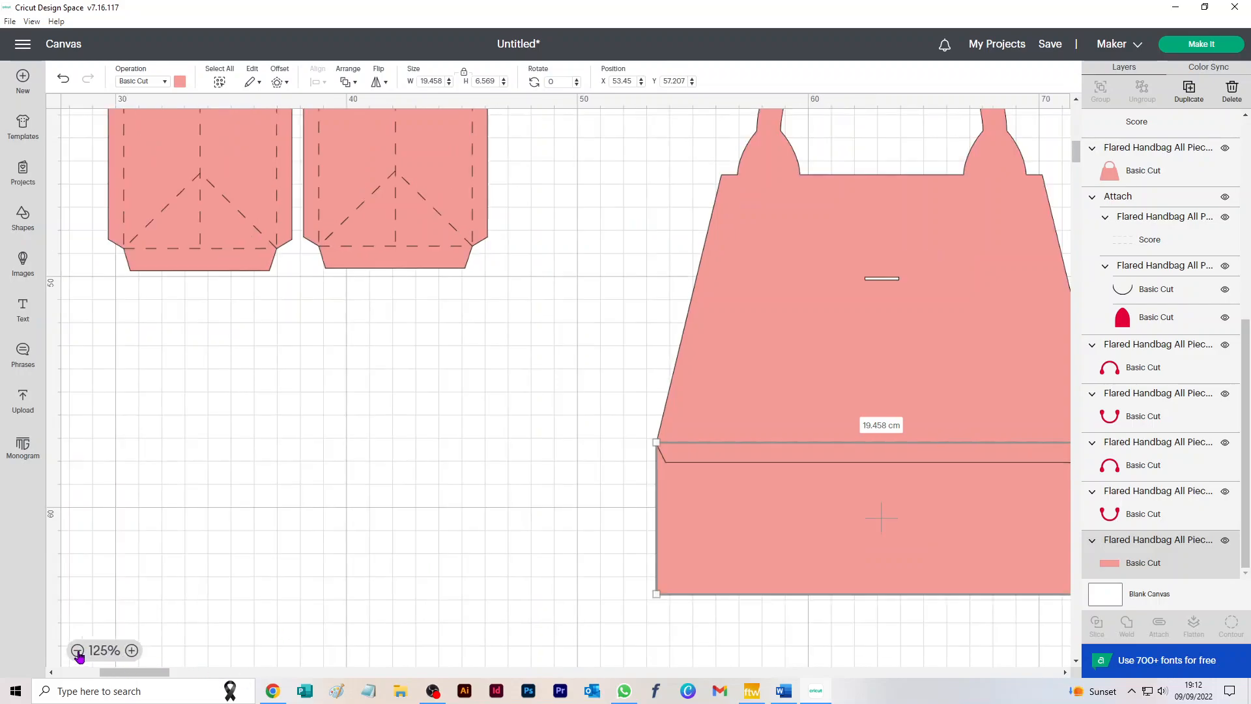
{"action": "left_click", "coordinate": [78, 650]}
Step: Weld the slotted handbag piece and the pink base rectangle into one shape, undoing any accidental shift of the result
{"action": "left_click_drag", "start_coordinate": [621, 327], "coordinate": [434, 387]}
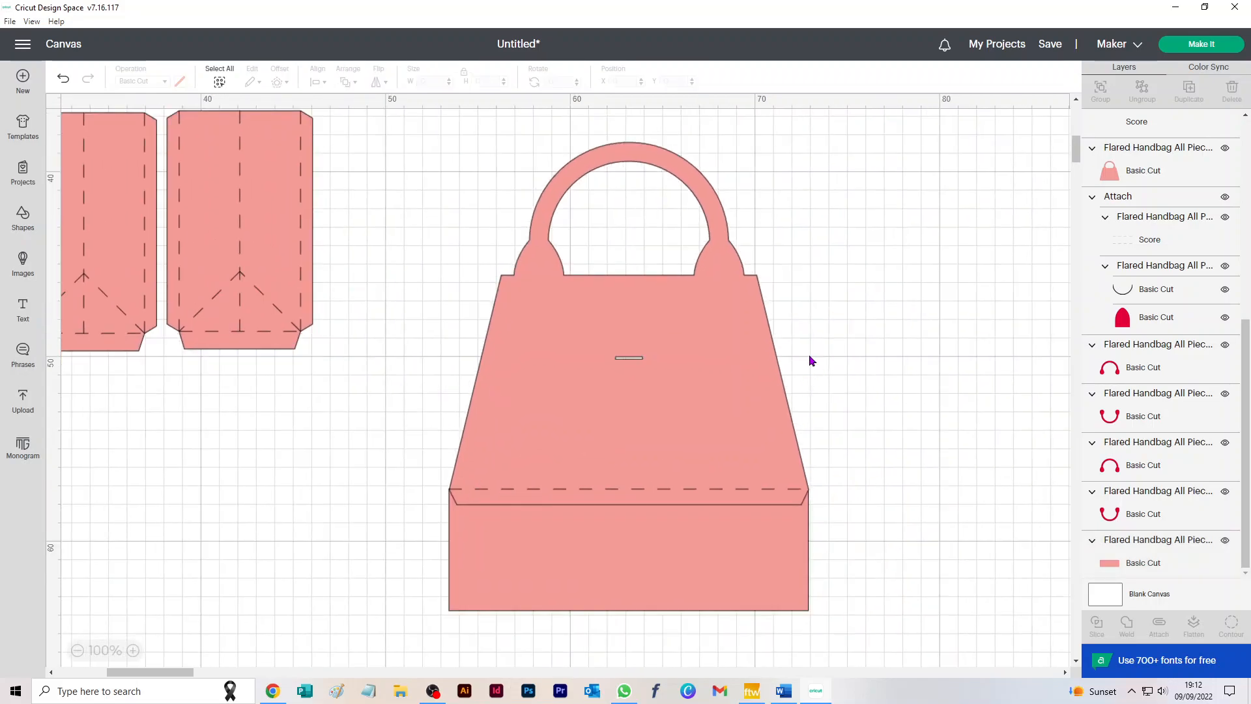
{"action": "left_click", "coordinate": [728, 270]}
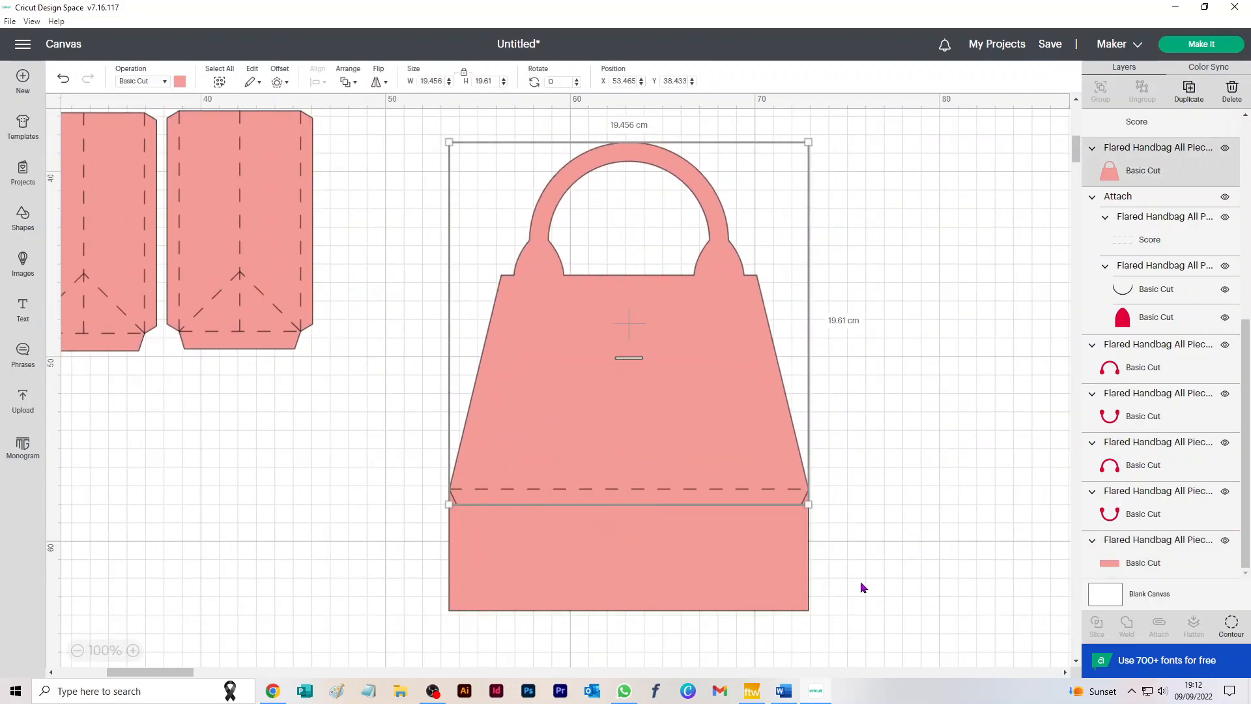
{"action": "left_click", "coordinate": [733, 574], "text": "shift"}
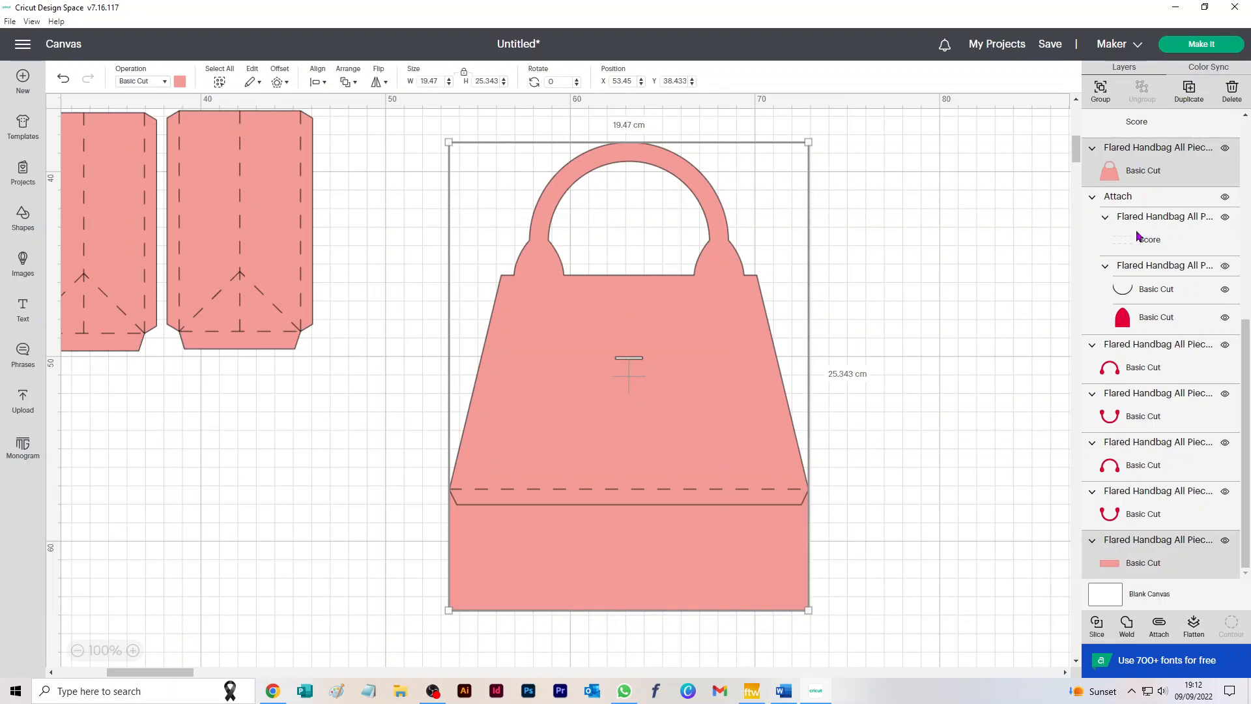
{"action": "left_click", "coordinate": [1128, 628]}
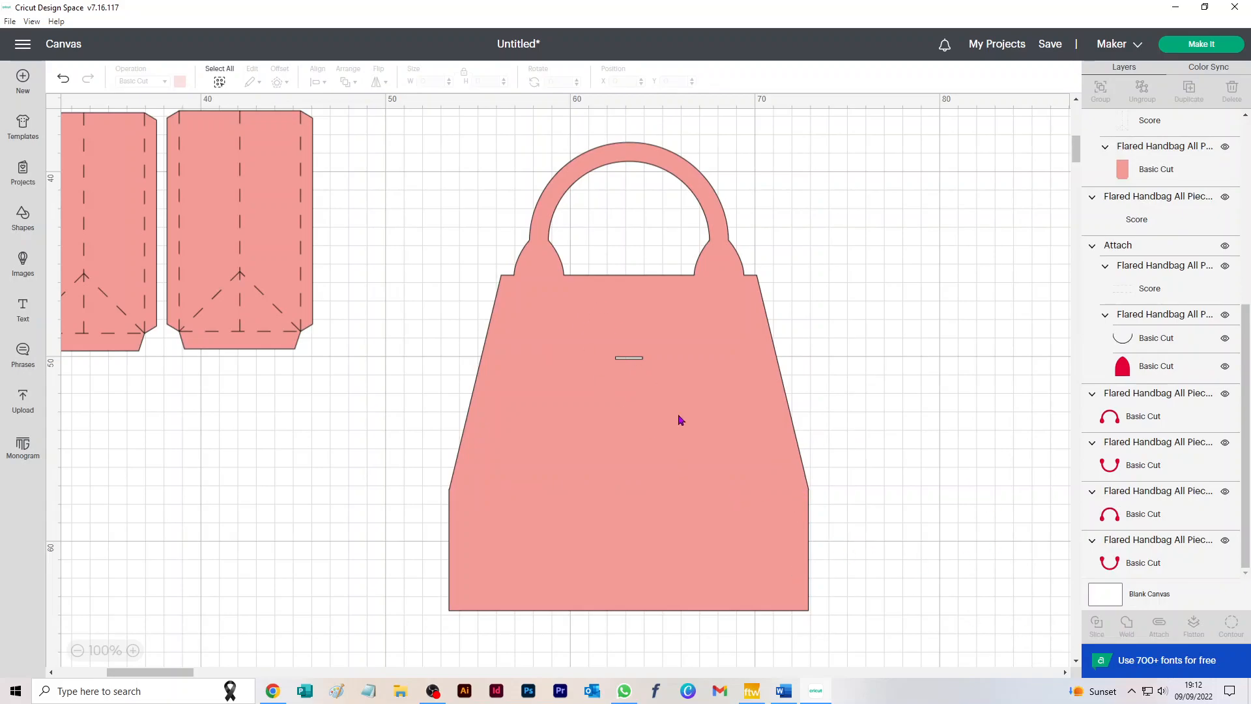
{"action": "left_click", "coordinate": [719, 427]}
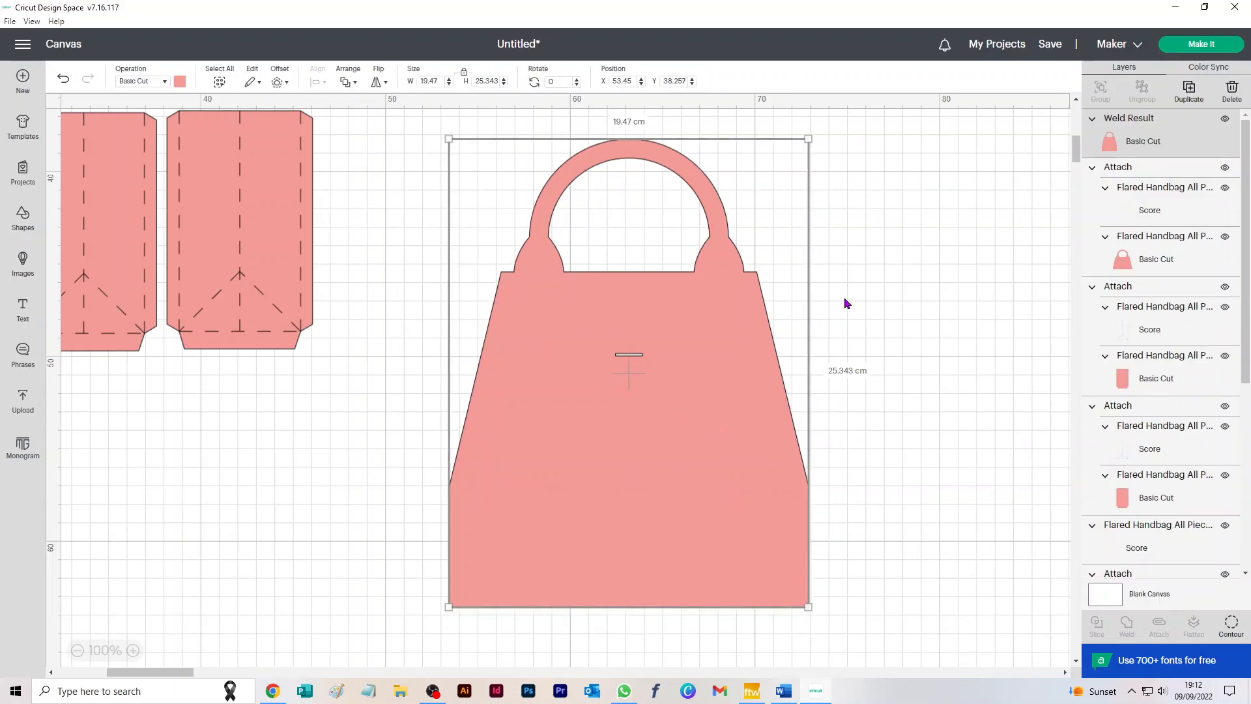
{"action": "key", "text": "ctrl+z"}
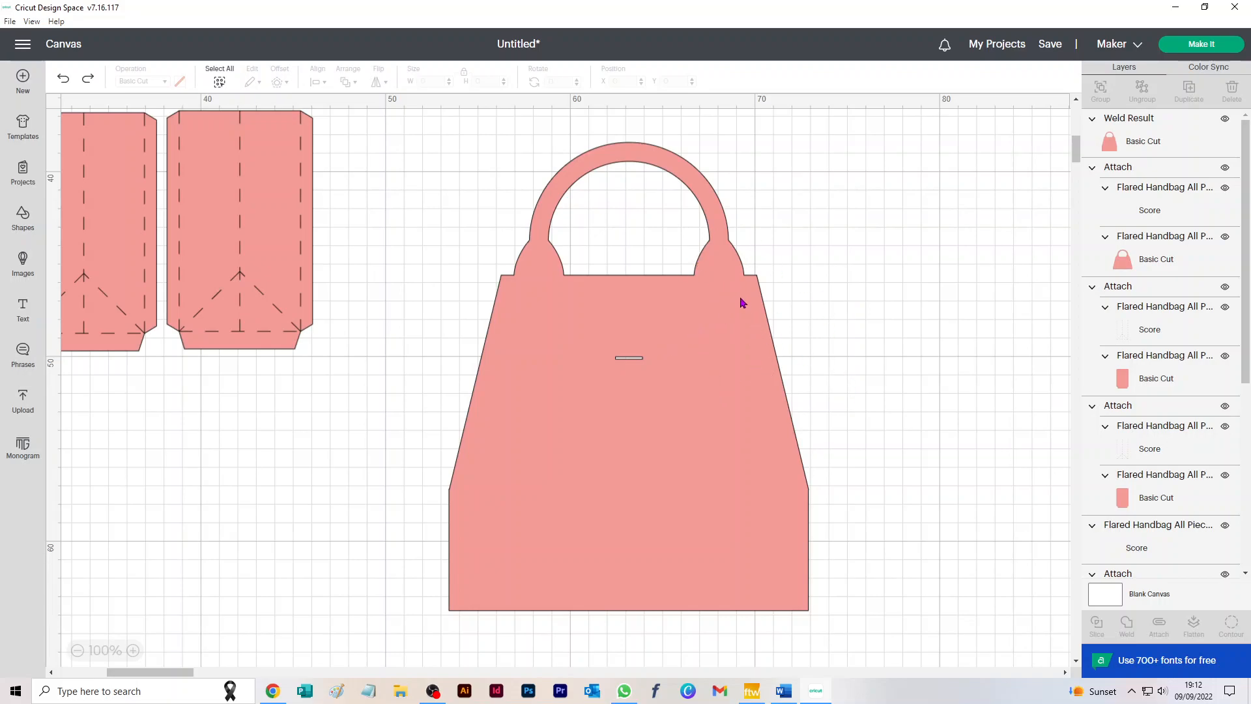
Step: Send the welded handbag shape to the back and attach the score line to it
{"action": "left_click", "coordinate": [714, 257]}
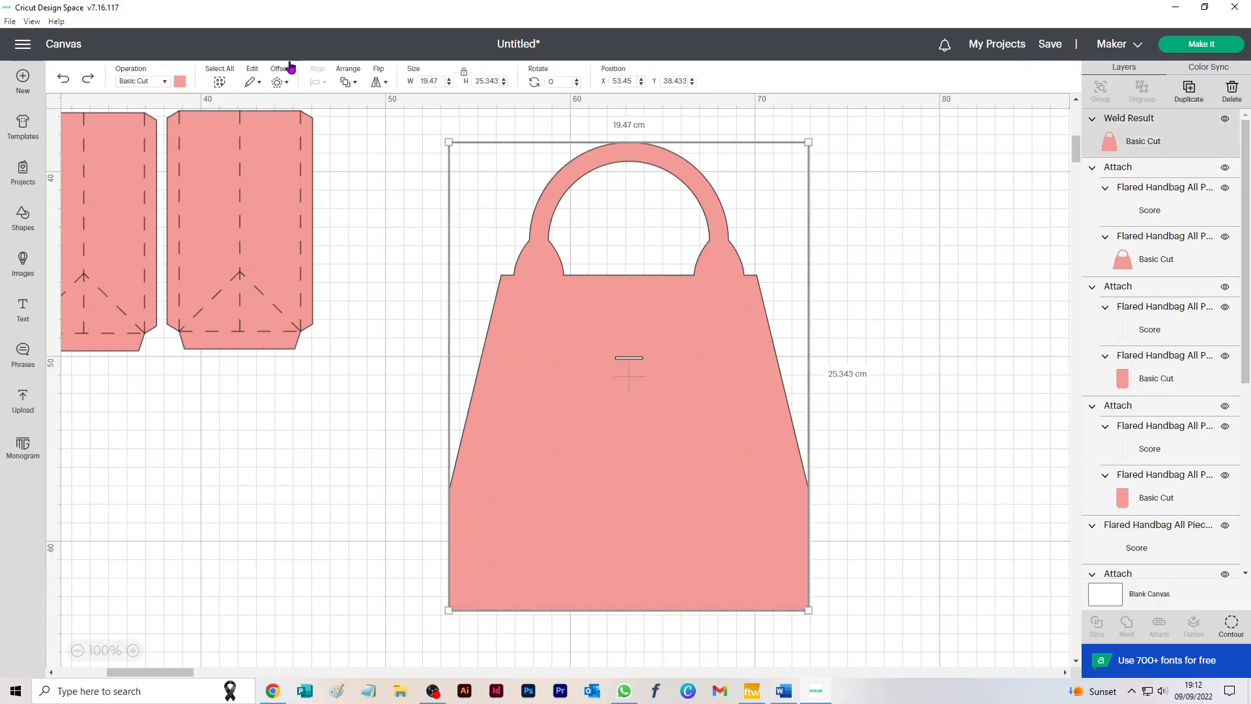
{"action": "left_click", "coordinate": [349, 82]}
{"action": "left_click", "coordinate": [400, 152]}
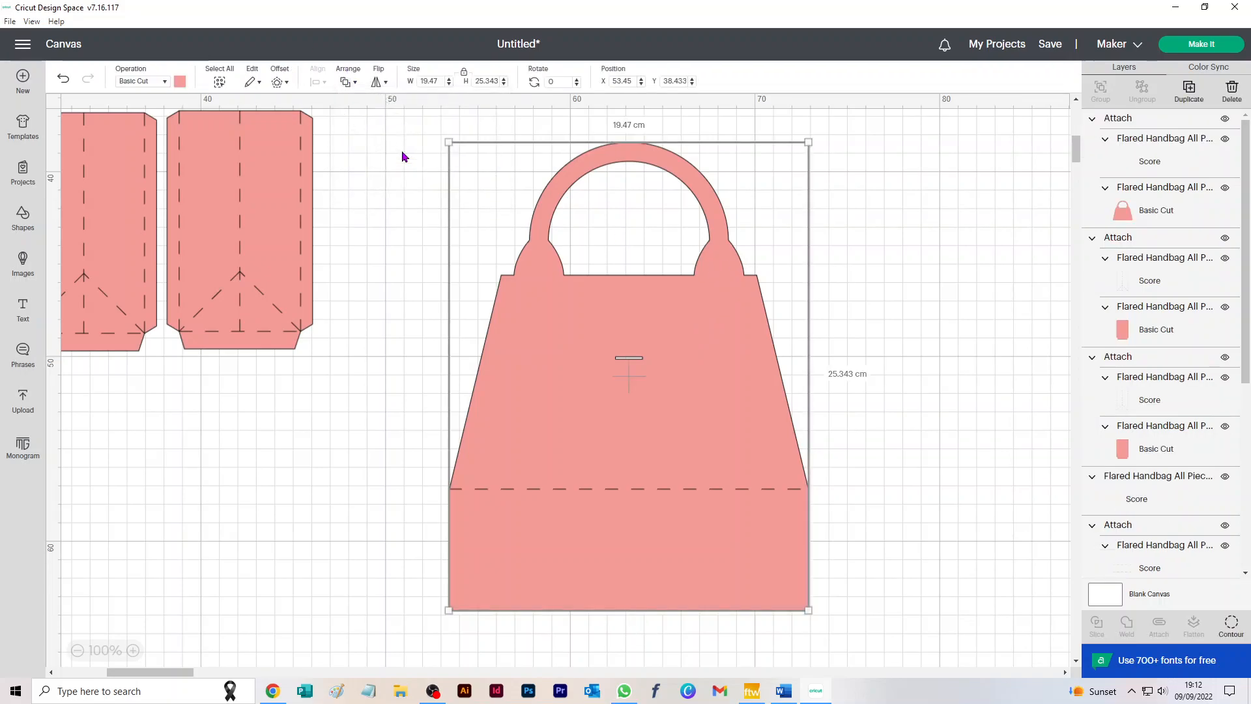
{"action": "left_click_drag", "start_coordinate": [954, 198], "coordinate": [408, 649]}
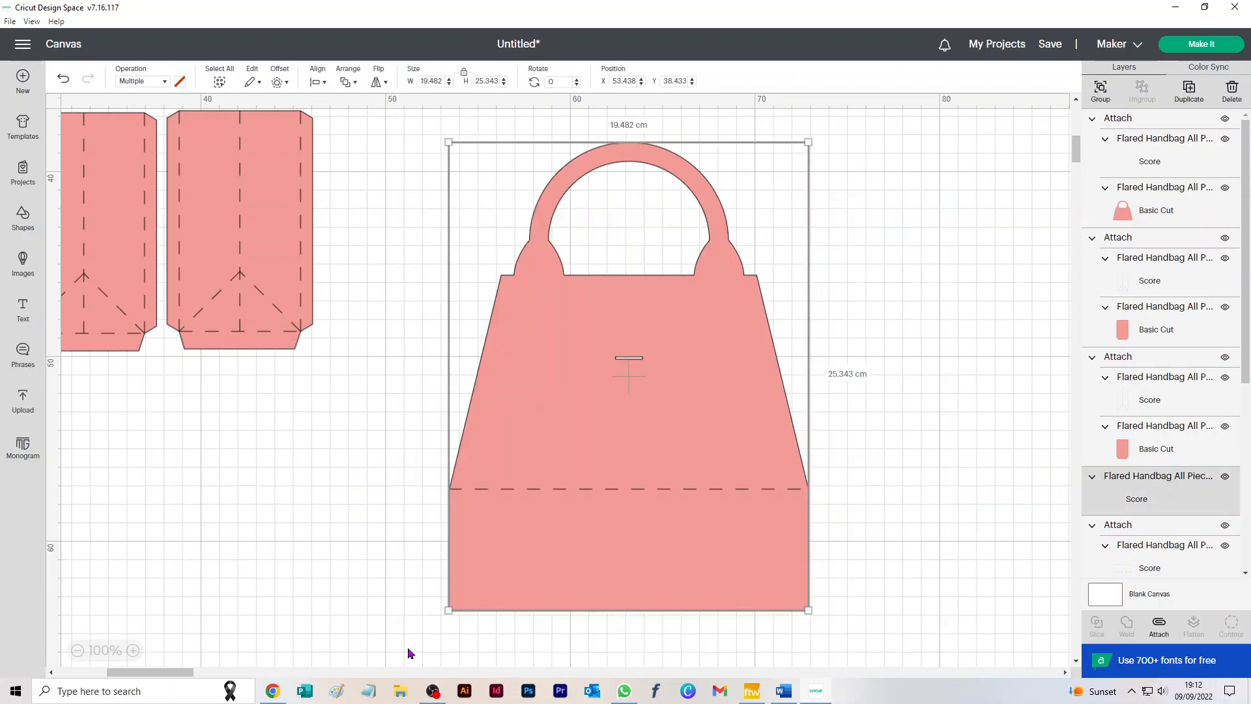
{"action": "left_click", "coordinate": [1160, 626]}
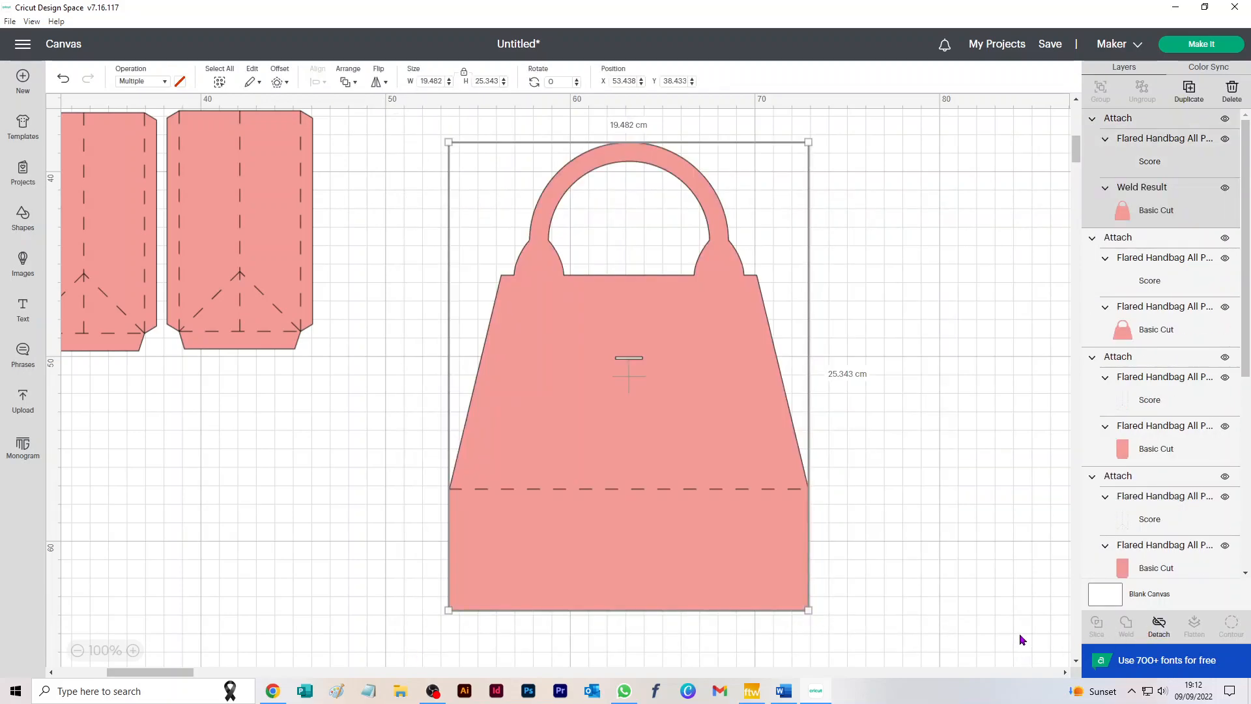
Step: Move the plain handbag piece directly below the welded slotted handbag and select both pieces
{"action": "left_click", "coordinate": [77, 652]}
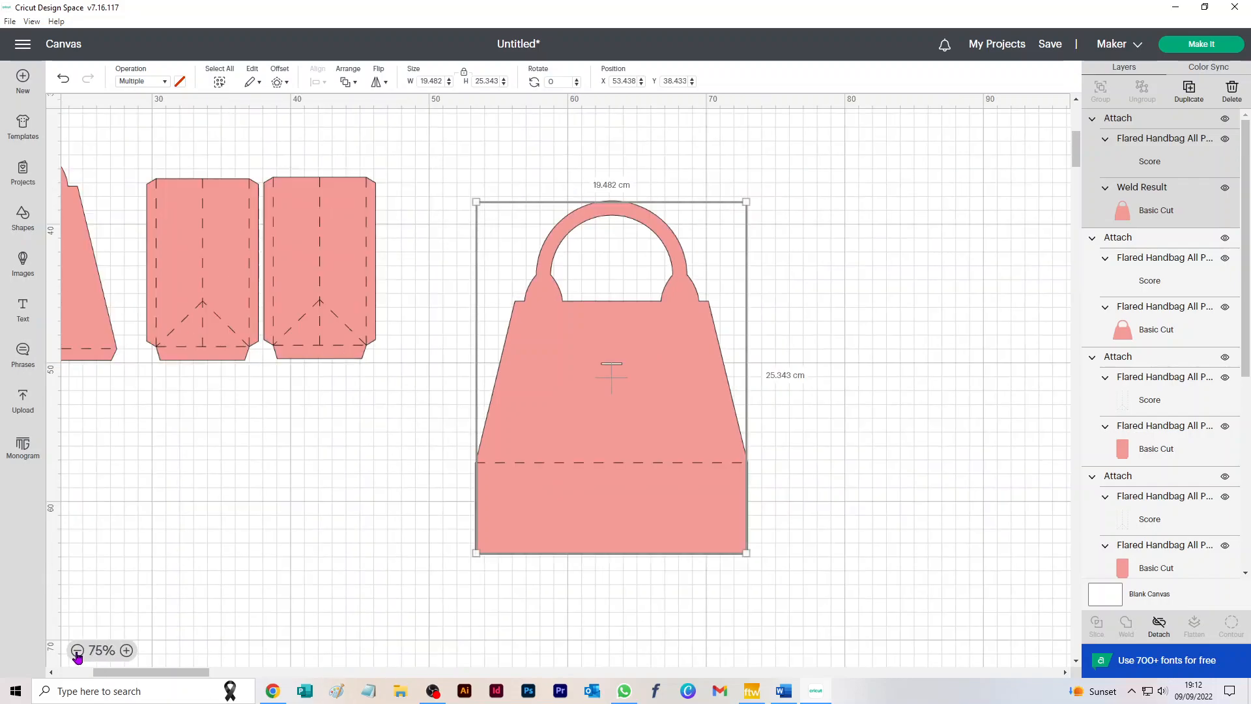
{"action": "left_click", "coordinate": [77, 652]}
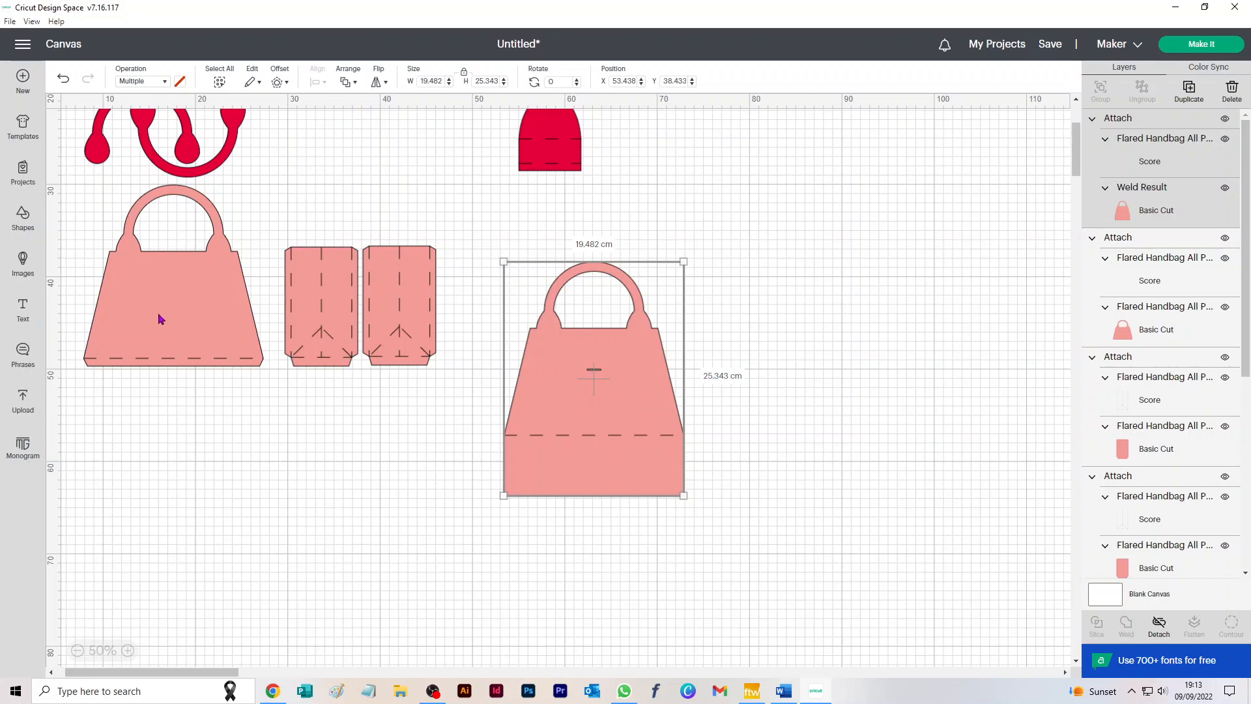
{"action": "left_click_drag", "start_coordinate": [78, 247], "coordinate": [150, 393]}
{"action": "left_click_drag", "start_coordinate": [202, 325], "coordinate": [579, 594]}
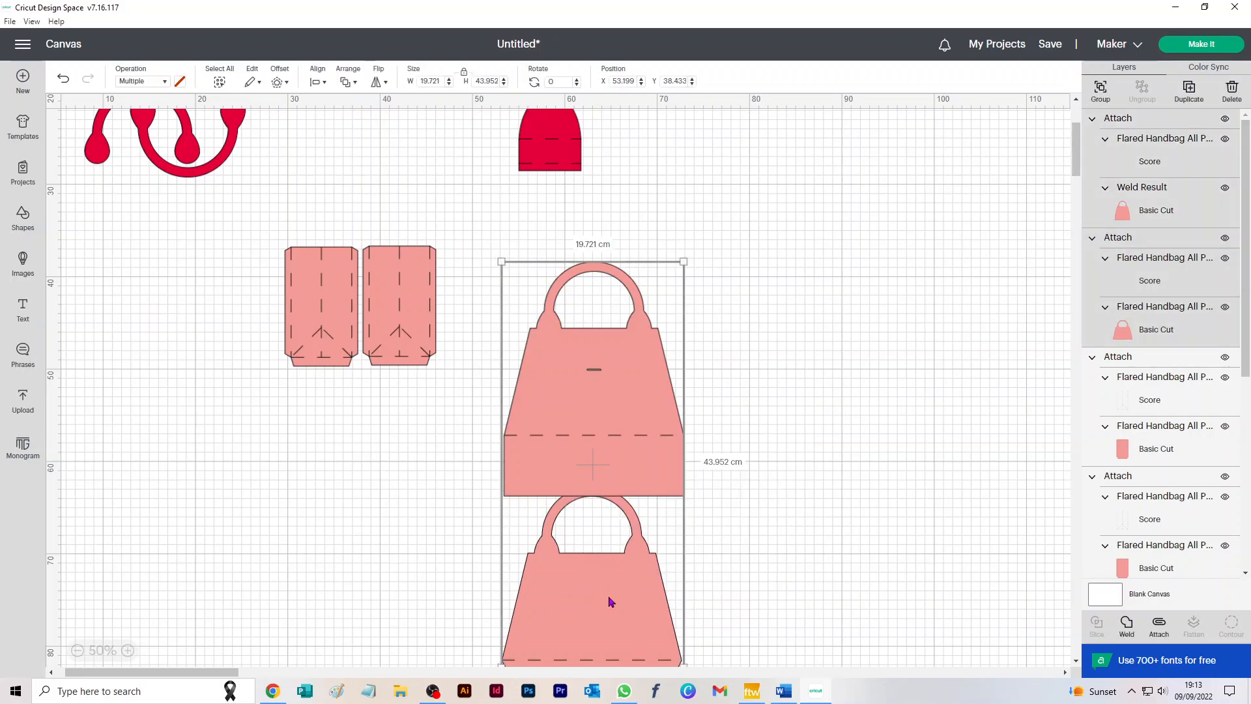
Step: Move the plain handbag piece alone back beside the two side panels, to about X 7.8, Y 32.8 cm
{"action": "left_click", "coordinate": [782, 581]}
{"action": "left_click_drag", "start_coordinate": [647, 618], "coordinate": [227, 334]}
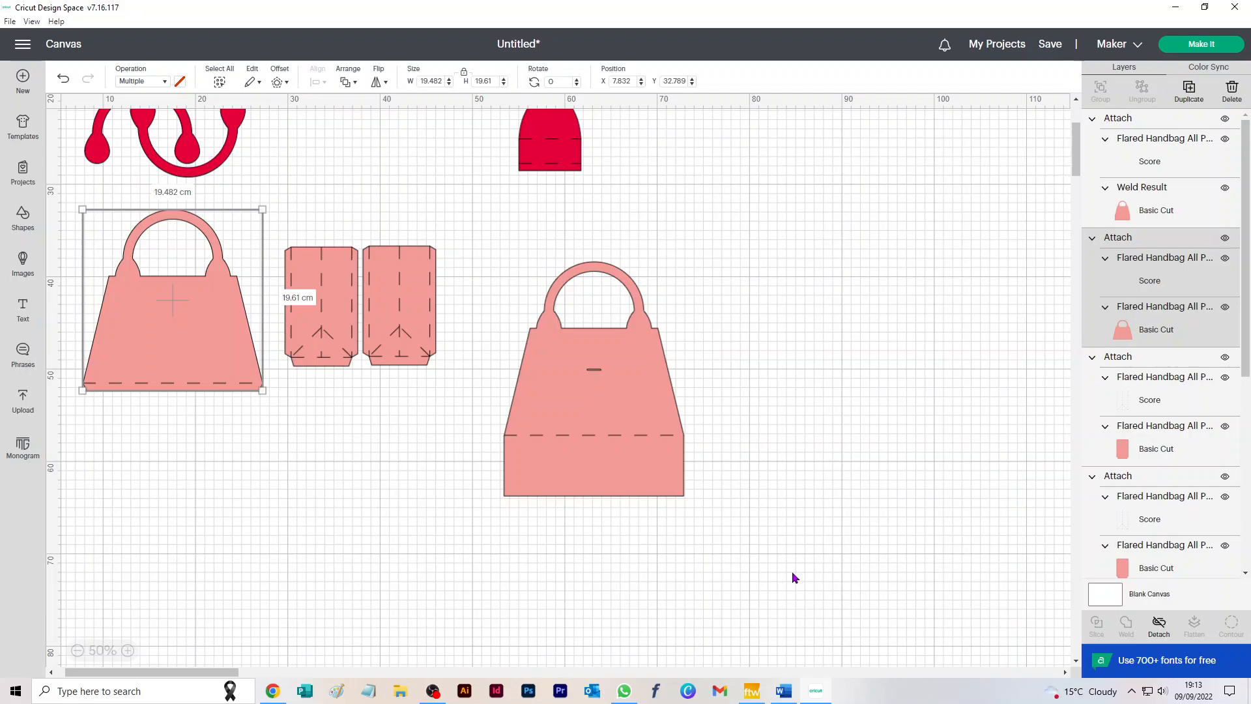
{"action": "left_click", "coordinate": [434, 692]}
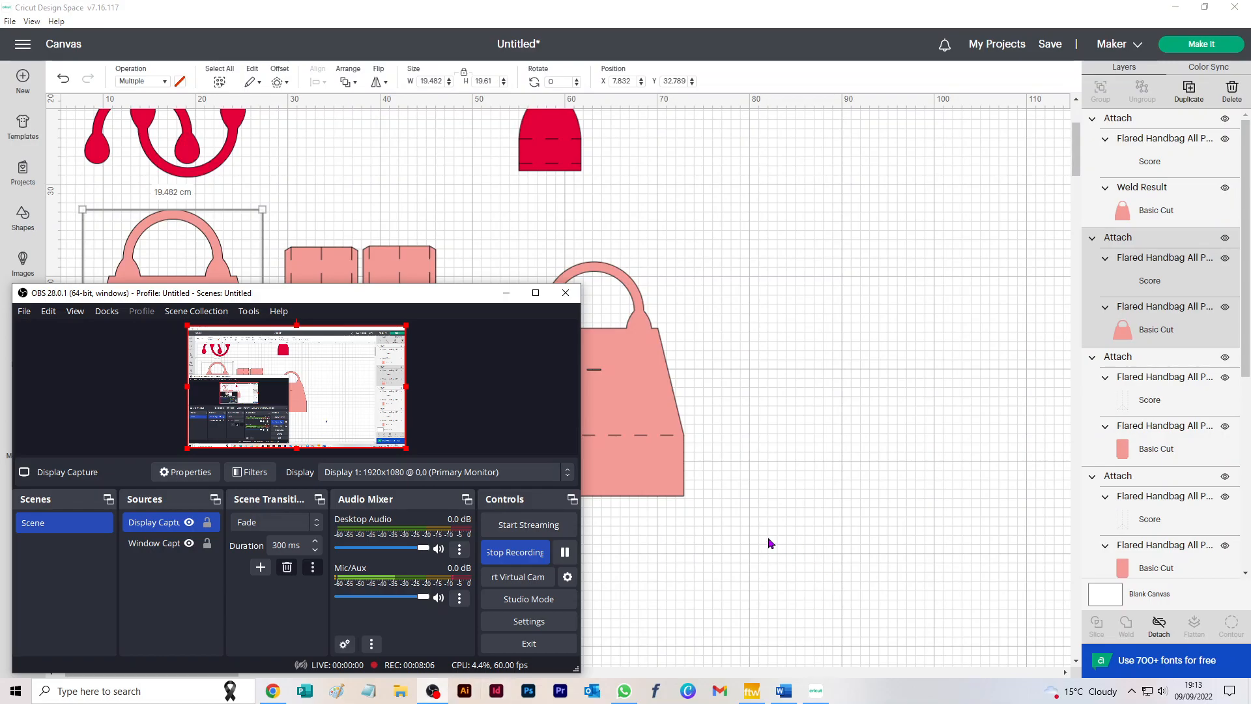